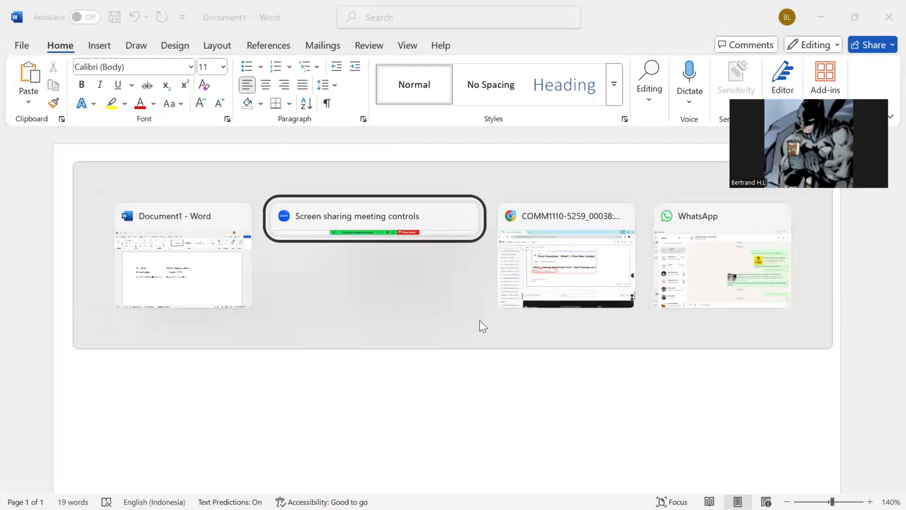
# Step: Switch to Chrome, download the Week 4 Excel Training Data.csv attachment from the forum post and open it in Excel
pyautogui.click(311, 333)
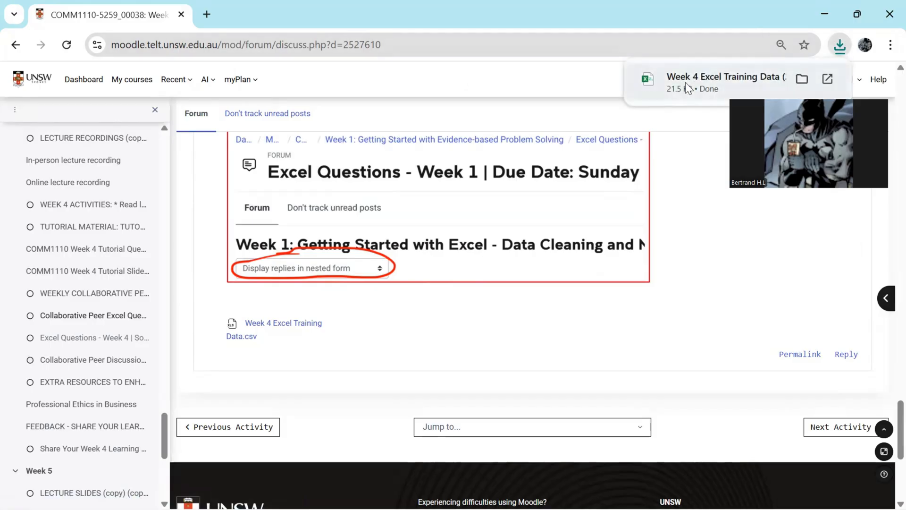
pyautogui.click(686, 83)
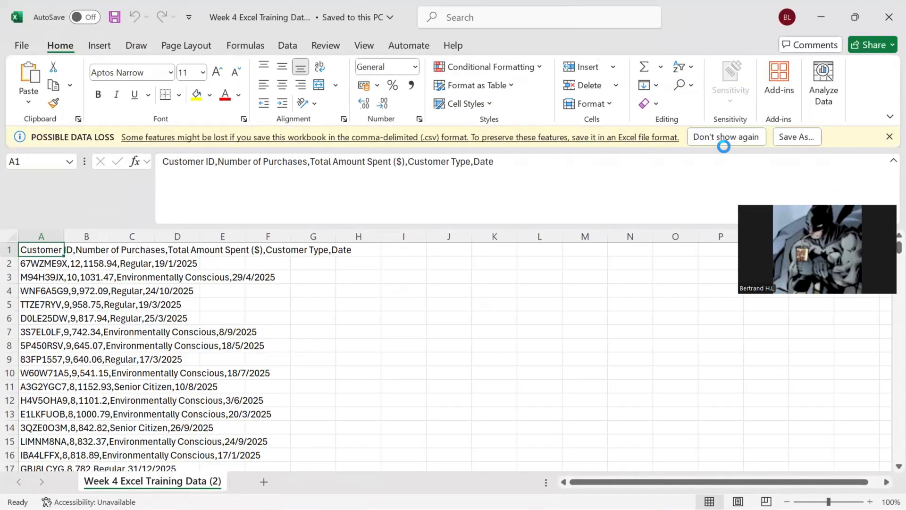
# Step: Save the CSV as an .xlsx workbook named "Week 4 Excel Training Data (2)" in the local Documents folder
pyautogui.click(795, 136)
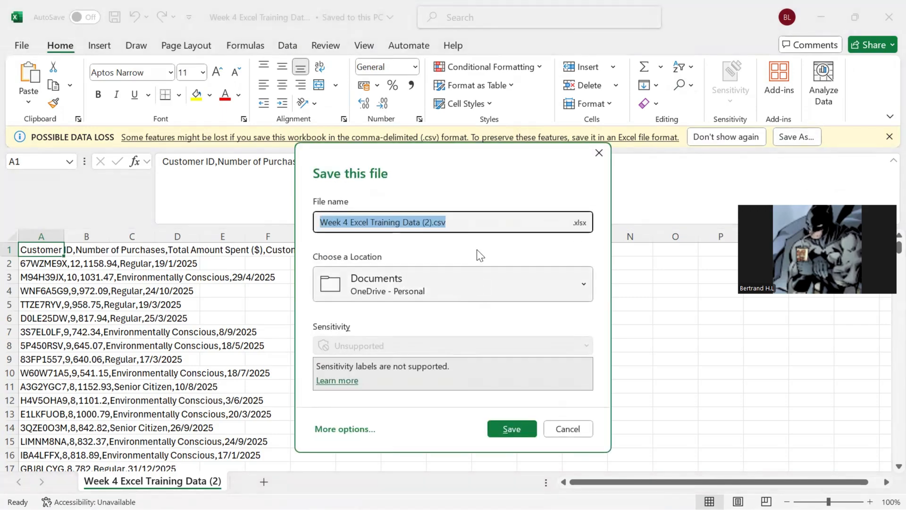
pyautogui.click(467, 223)
pyautogui.press('BackSpace')
pyautogui.press('BackSpace')
pyautogui.press('BackSpace')
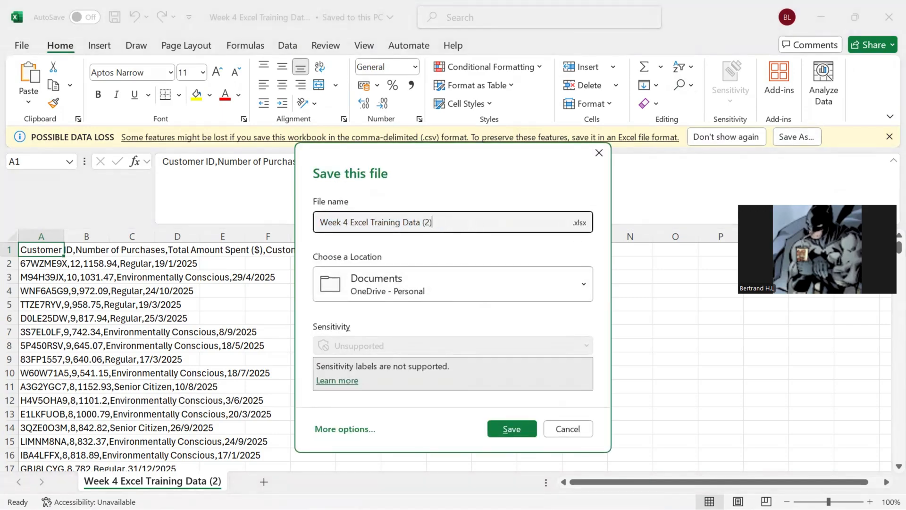
pyautogui.click(429, 296)
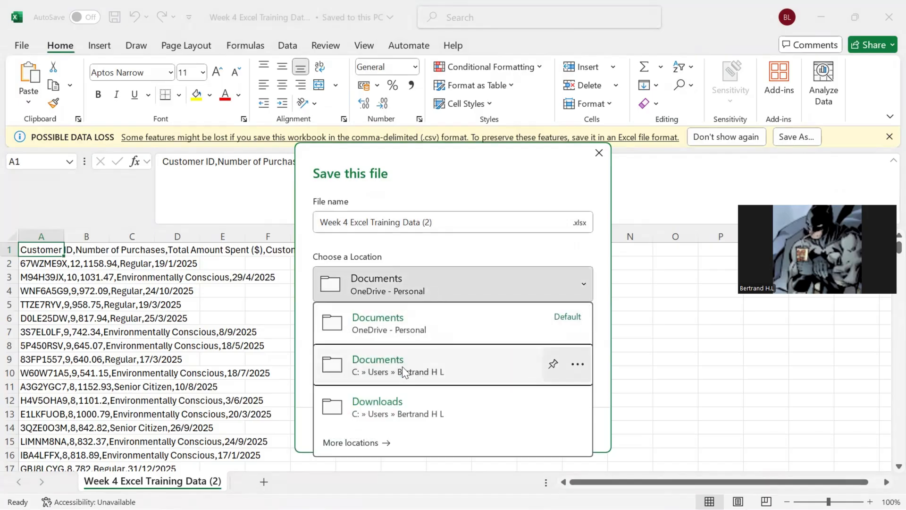
pyautogui.click(402, 366)
pyautogui.click(505, 430)
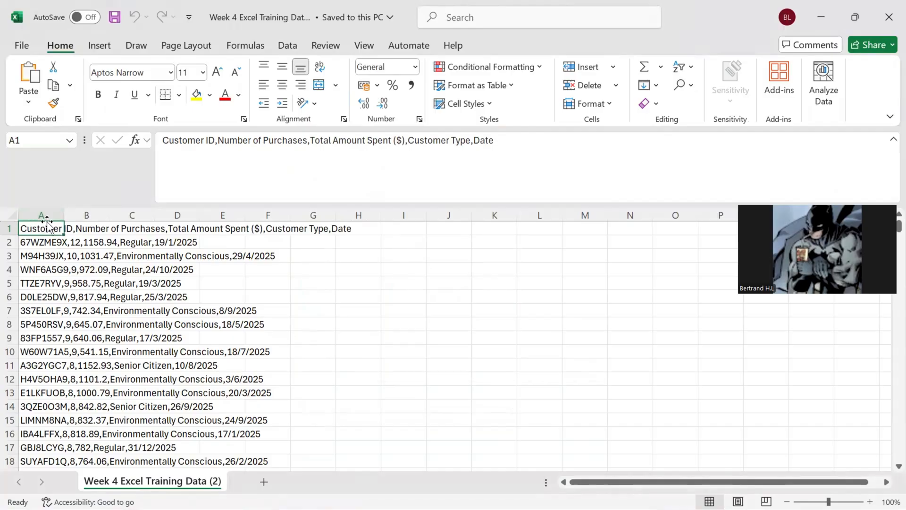
# Step: Split column A into separate columns with Text to Columns, using Delimited with only Comma as the delimiter
pyautogui.click(40, 216)
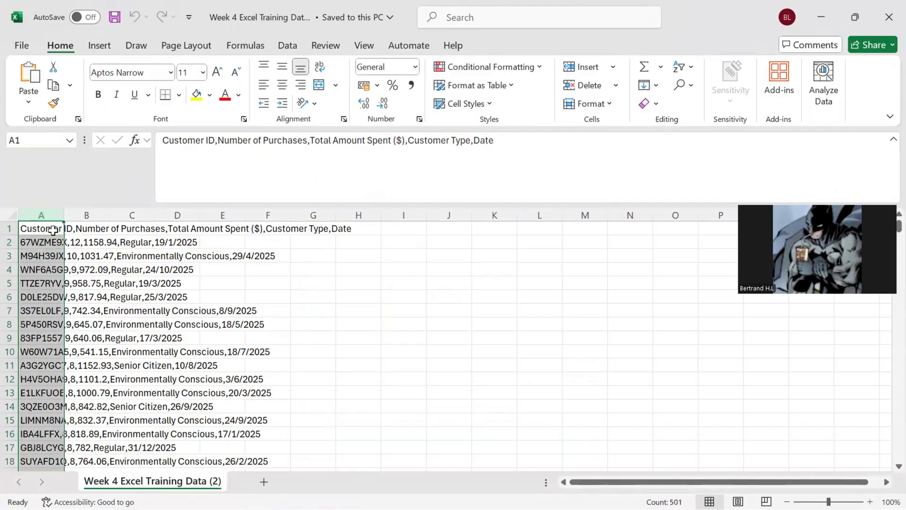
pyautogui.doubleClick(63, 215)
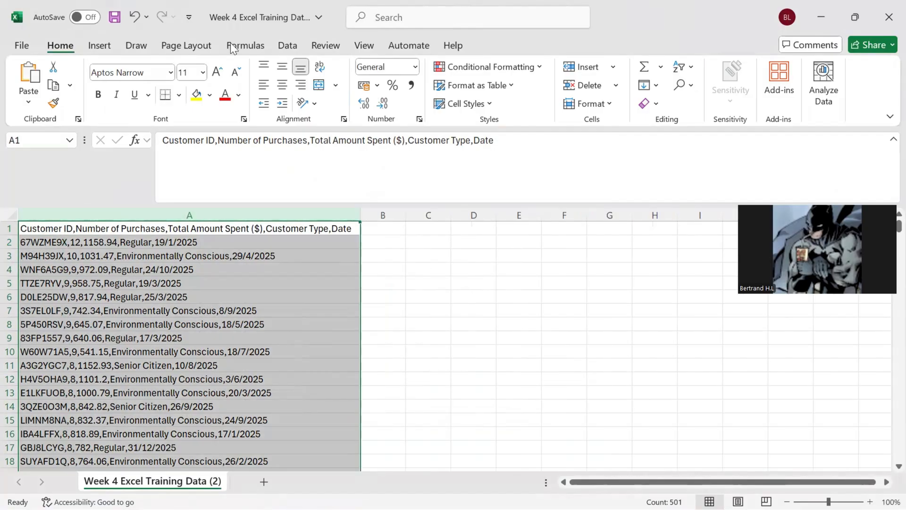
pyautogui.click(286, 45)
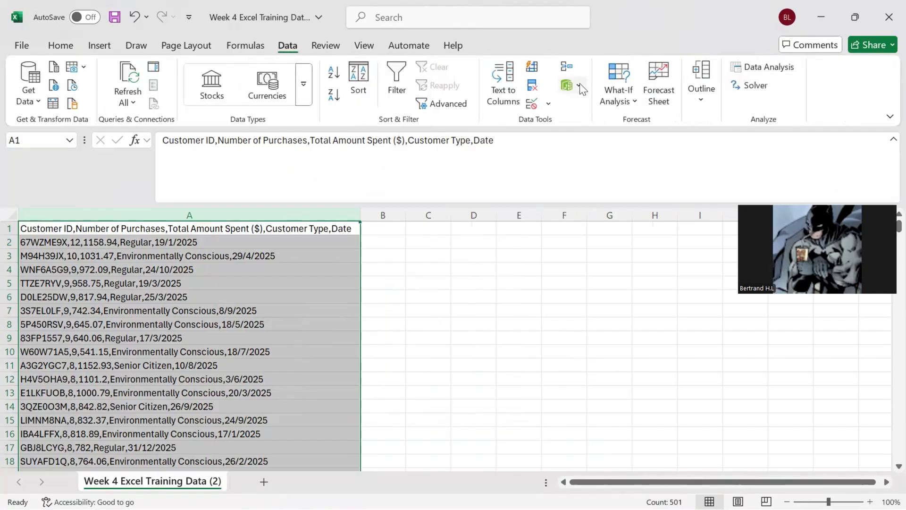
pyautogui.click(500, 90)
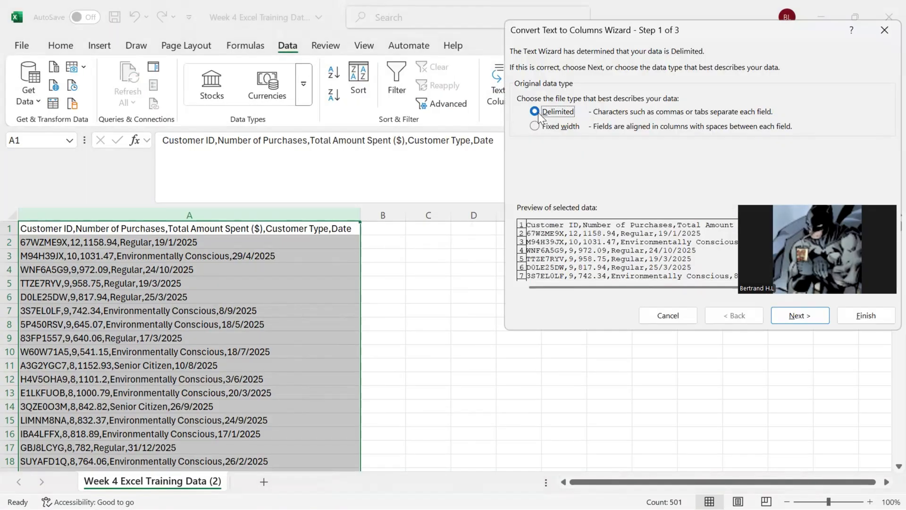
pyautogui.click(800, 316)
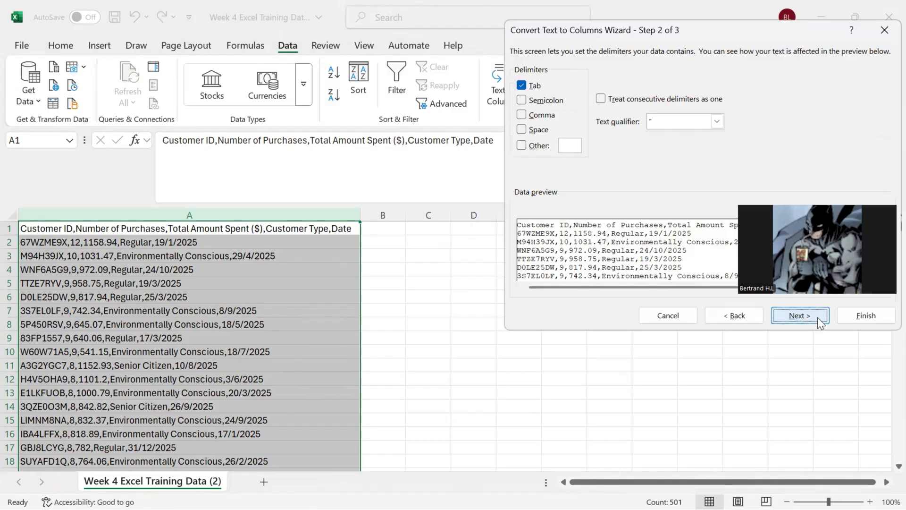
pyautogui.click(522, 116)
pyautogui.click(521, 85)
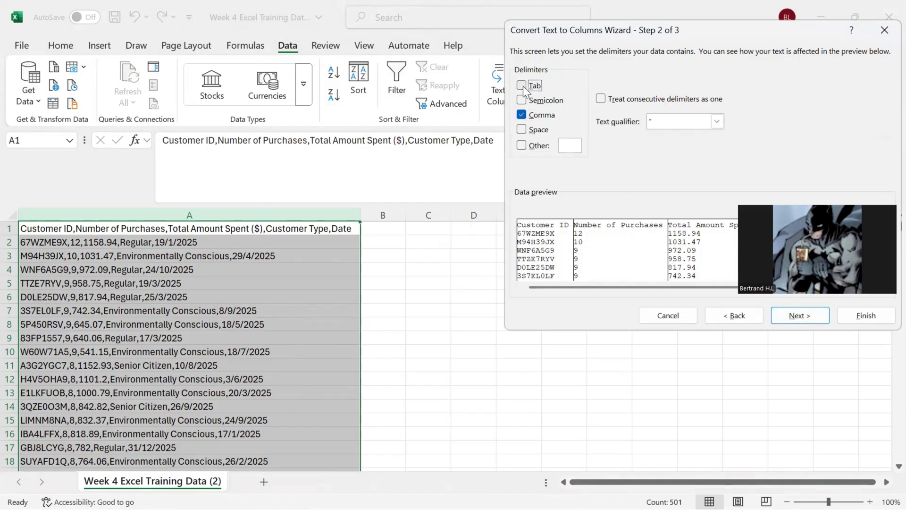
pyautogui.click(791, 324)
pyautogui.click(865, 316)
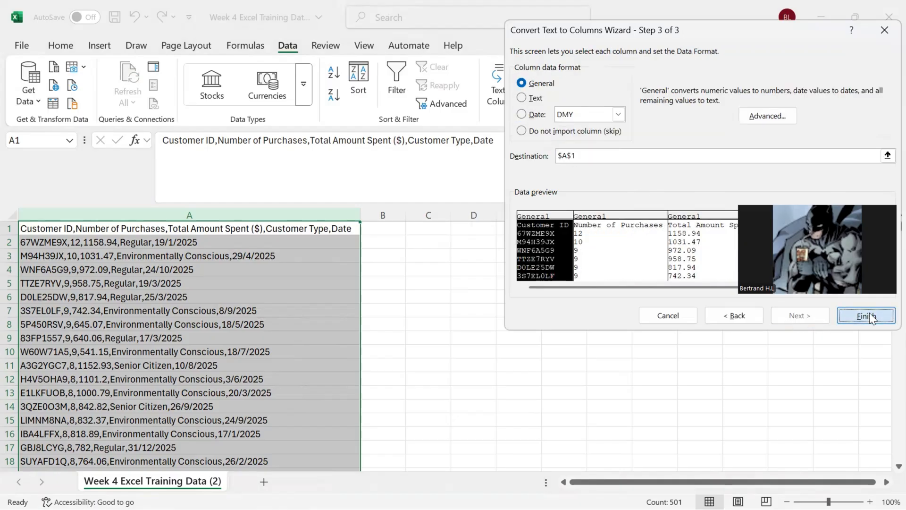
# Step: AutoFit the widths of columns A to E to their contents
pyautogui.doubleClick(360, 215)
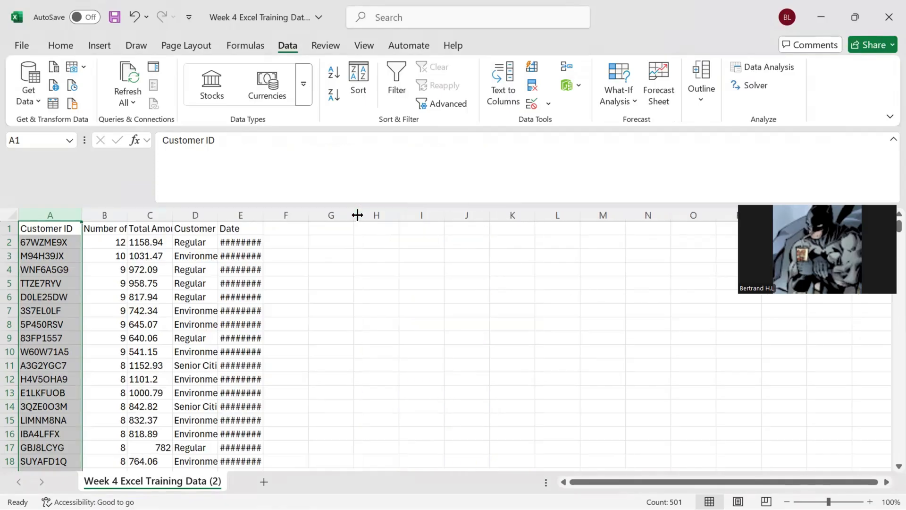
pyautogui.doubleClick(126, 213)
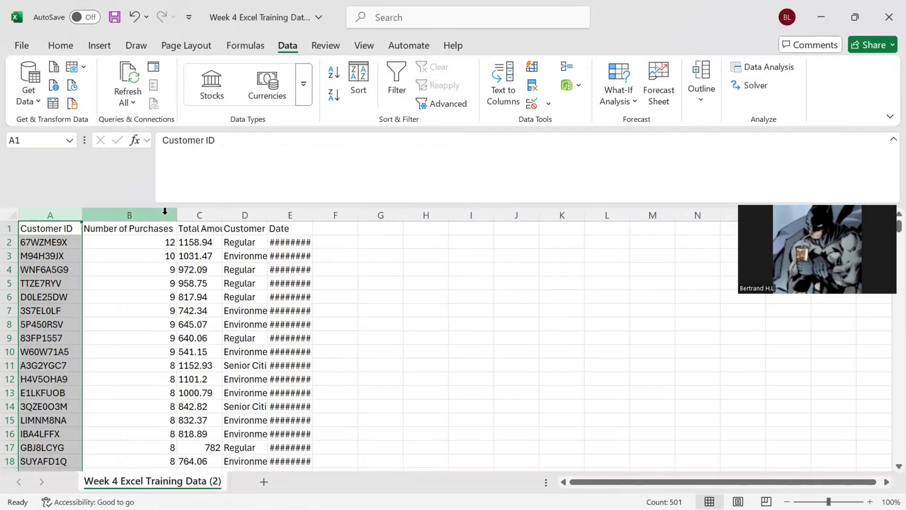
pyautogui.doubleClick(216, 214)
pyautogui.doubleClick(316, 215)
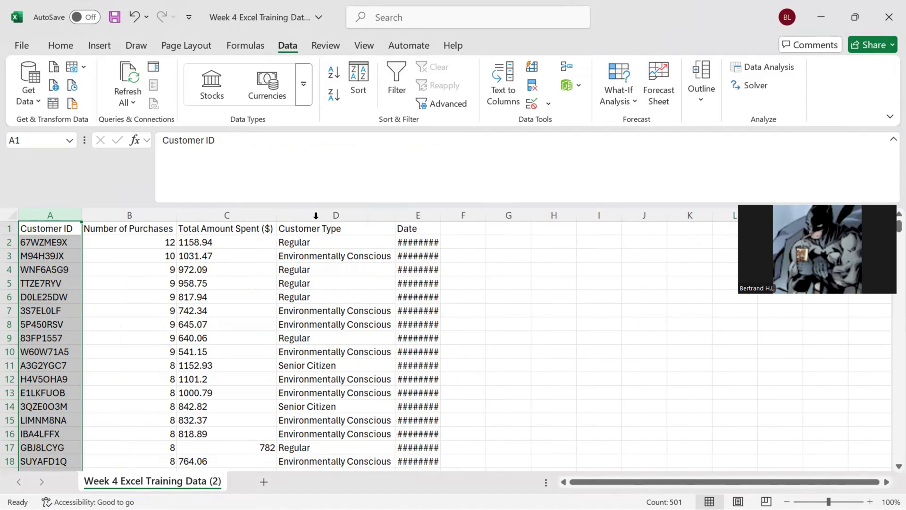
pyautogui.doubleClick(440, 215)
# Step: Replace every "." with "," in the Total Amount Spent ($) column
pyautogui.click(216, 242)
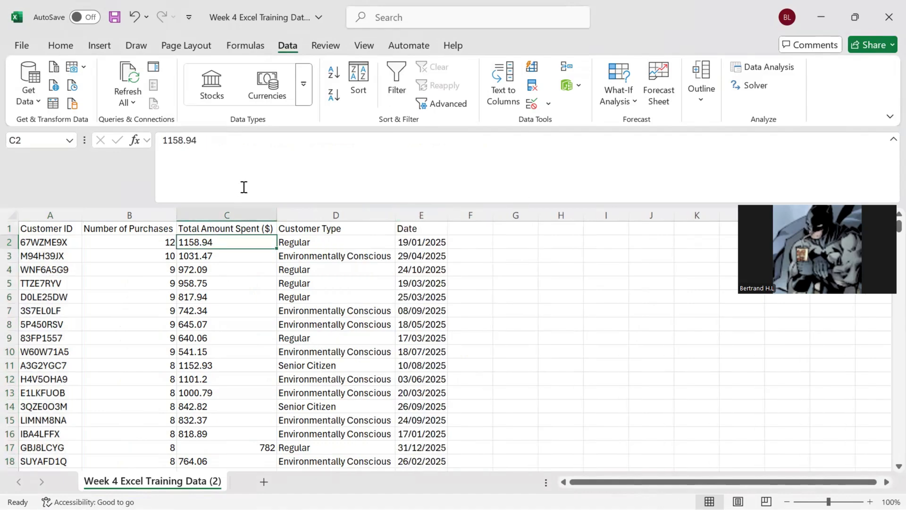
pyautogui.click(61, 44)
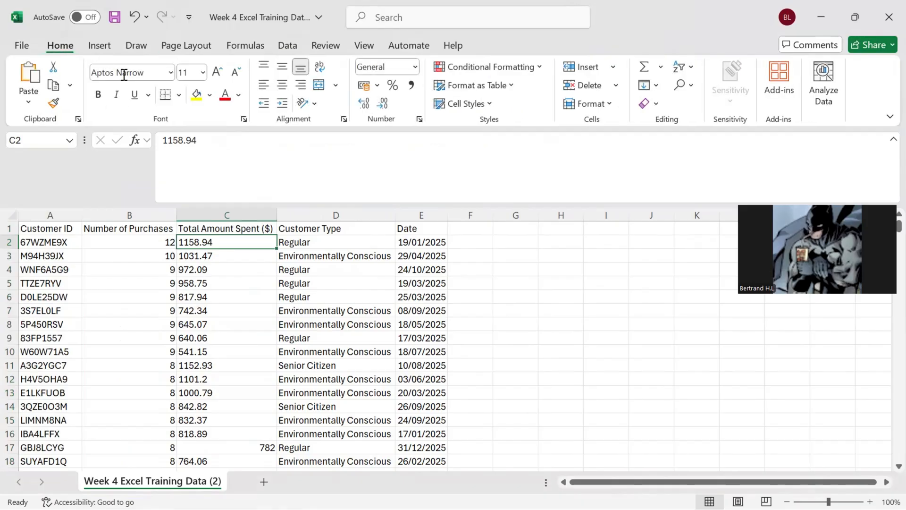
pyautogui.click(227, 210)
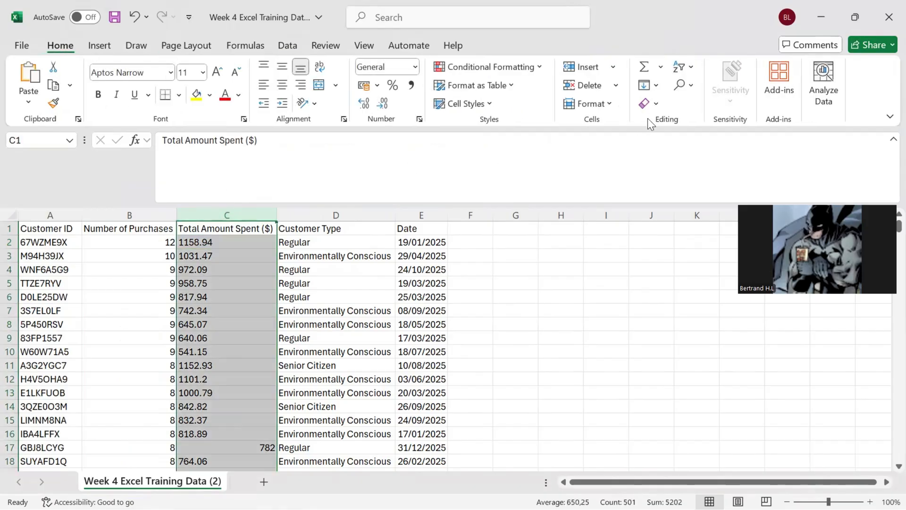
pyautogui.click(685, 87)
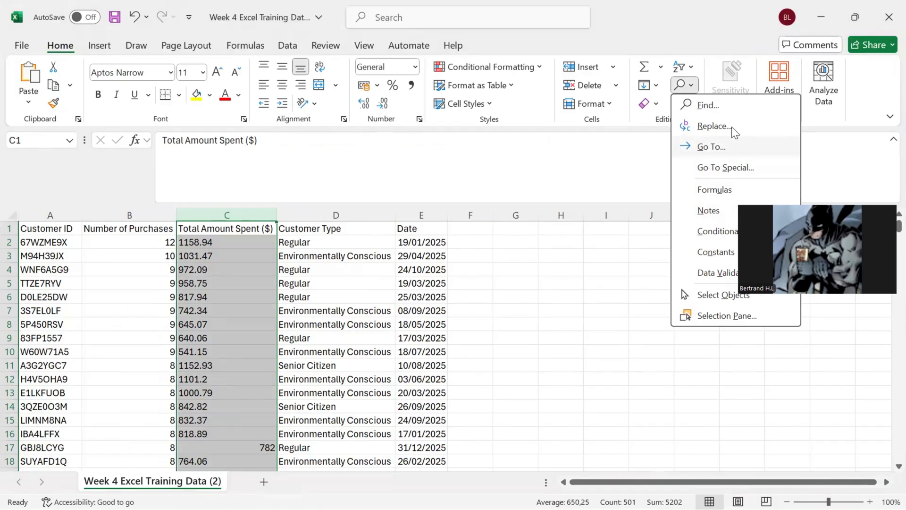
pyautogui.click(730, 123)
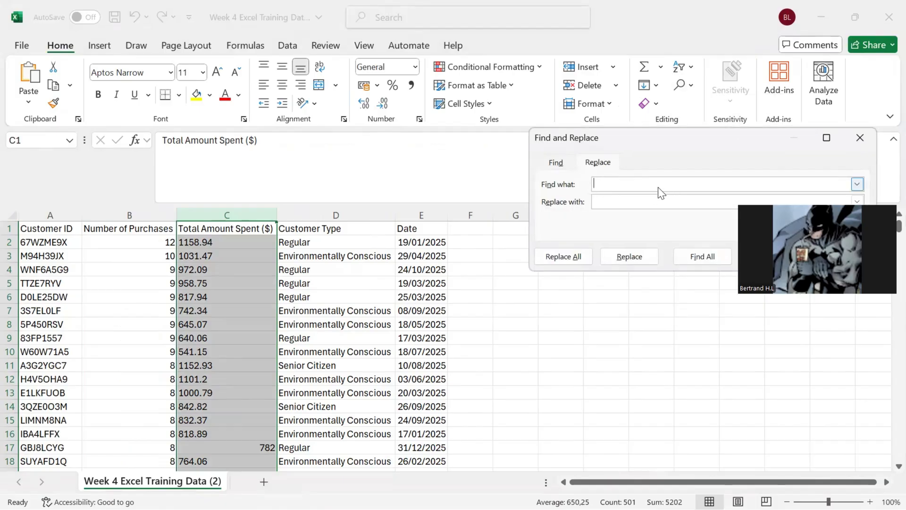
pyautogui.write('.')
pyautogui.click(623, 200)
pyautogui.click(563, 259)
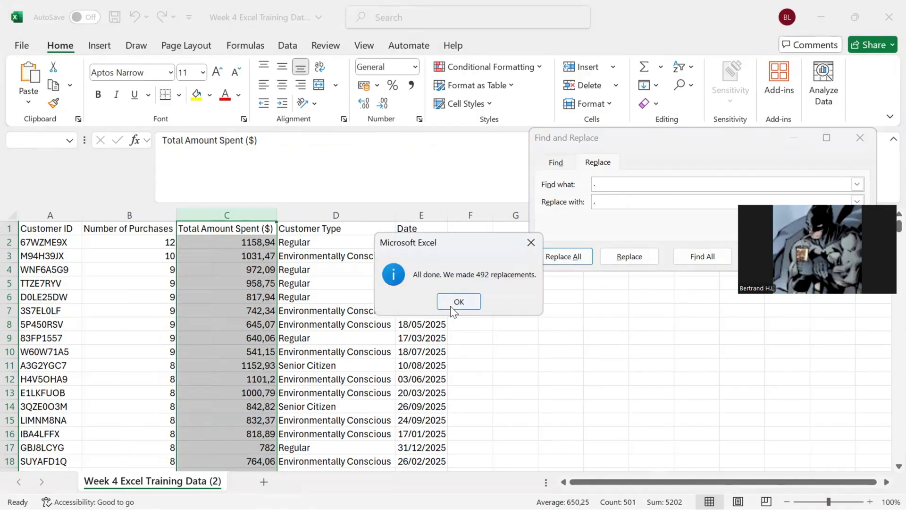
pyautogui.click(450, 304)
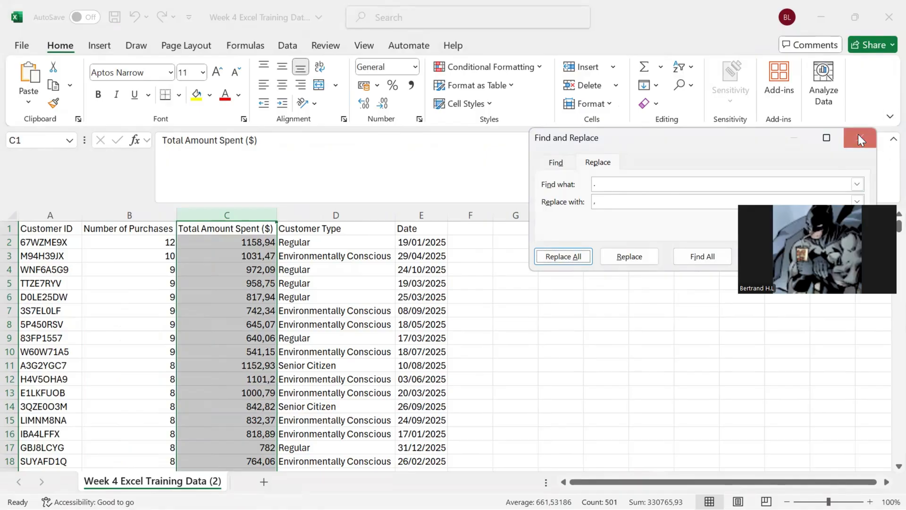
pyautogui.click(860, 140)
# Step: Add the header "$25 Voucher" in F1 and AutoFit column F
pyautogui.click(484, 228)
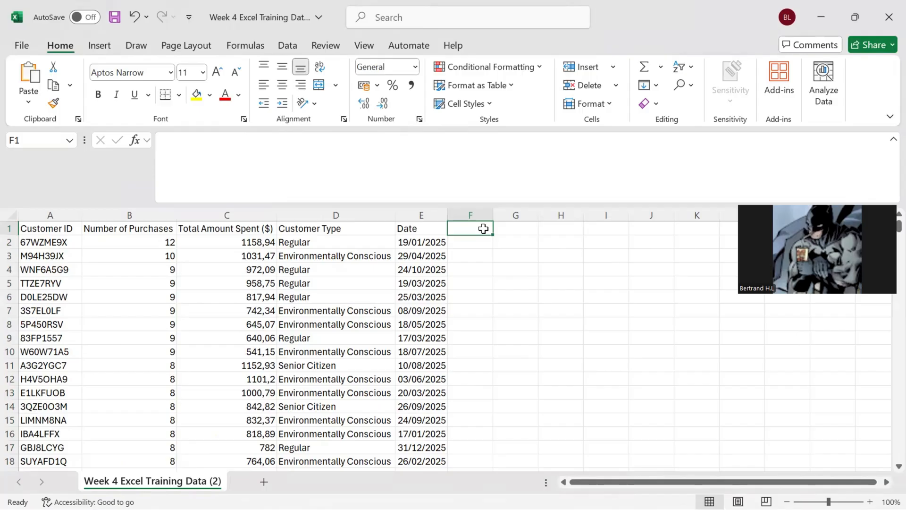
pyautogui.write('$25')
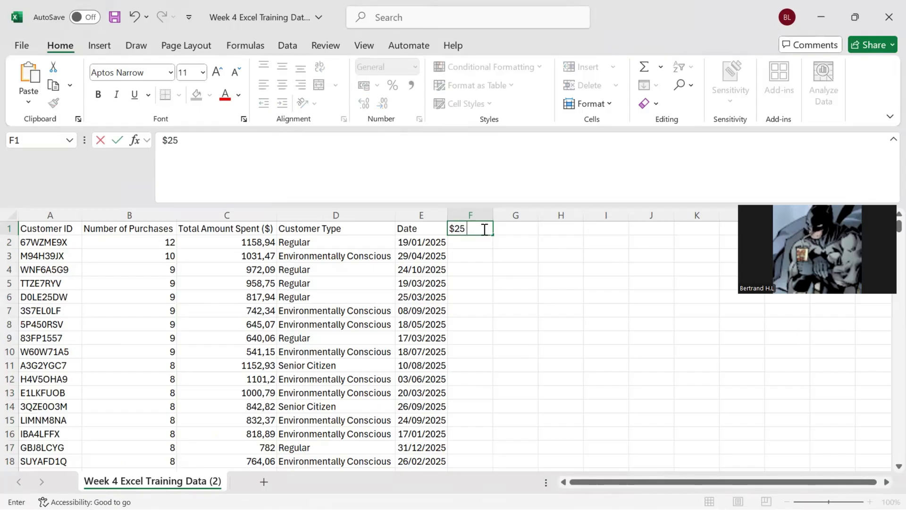
pyautogui.write(' Voucher')
pyautogui.press('Return')
pyautogui.doubleClick(493, 215)
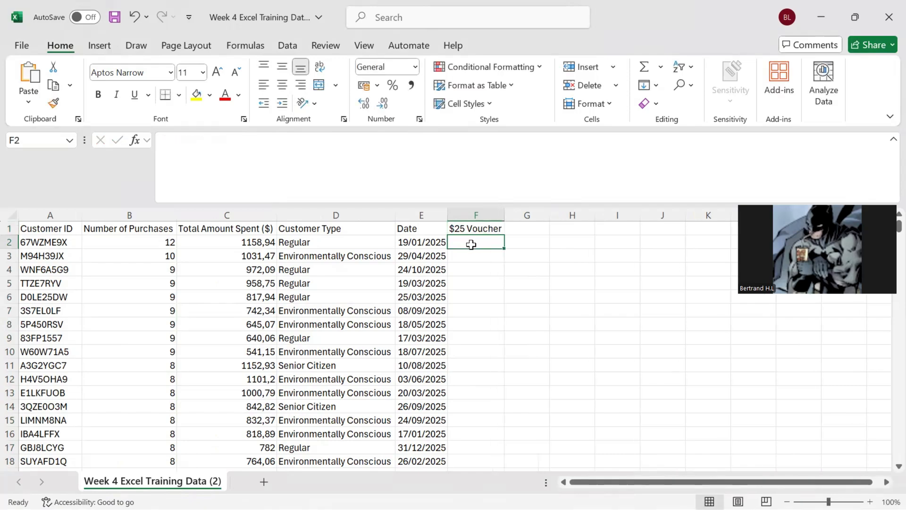
# Step: Enter the formula =IF(AND(B2>5;C2>1000);25;0) in cell F2 of the $25 Voucher column
pyautogui.write('=if')
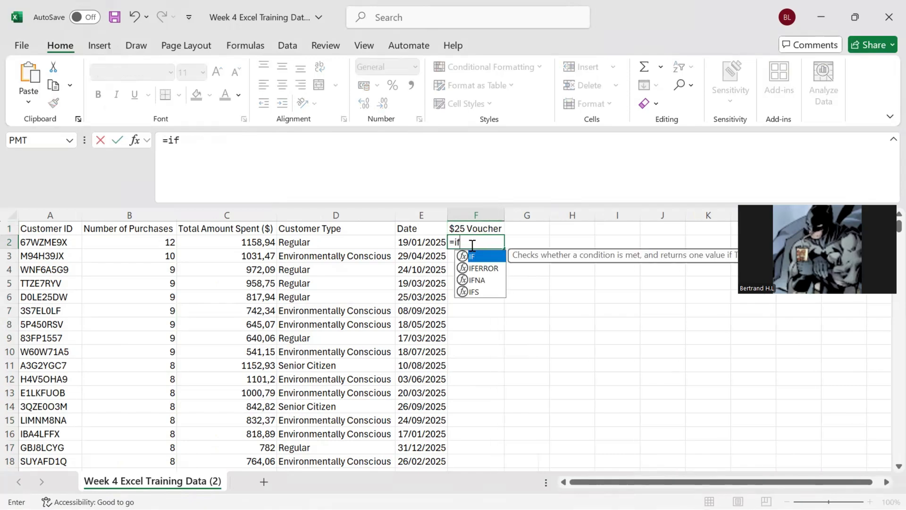
pyautogui.write('(and(')
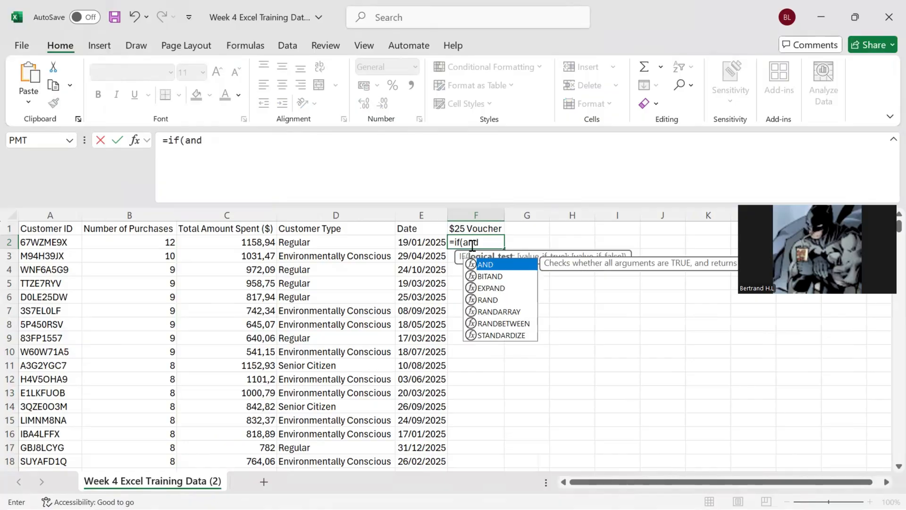
pyautogui.click(167, 240)
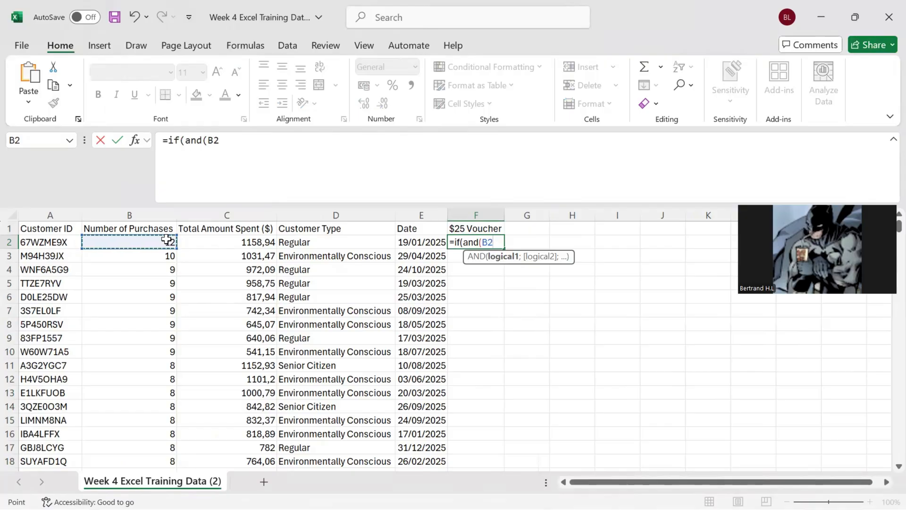
pyautogui.write('>5')
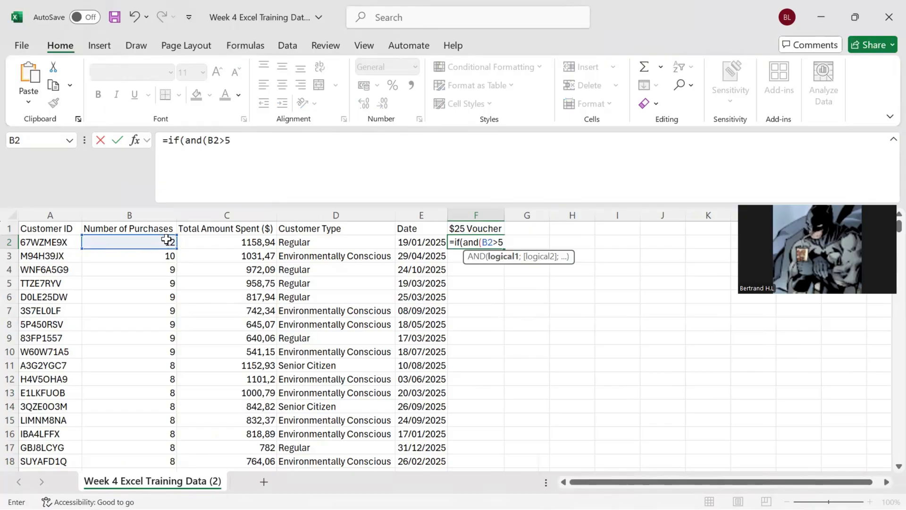
pyautogui.write(';')
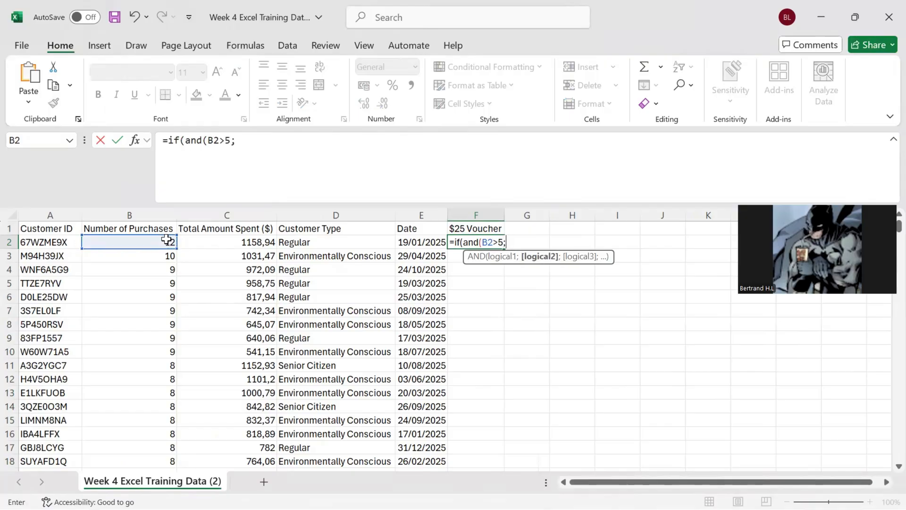
pyautogui.click(204, 243)
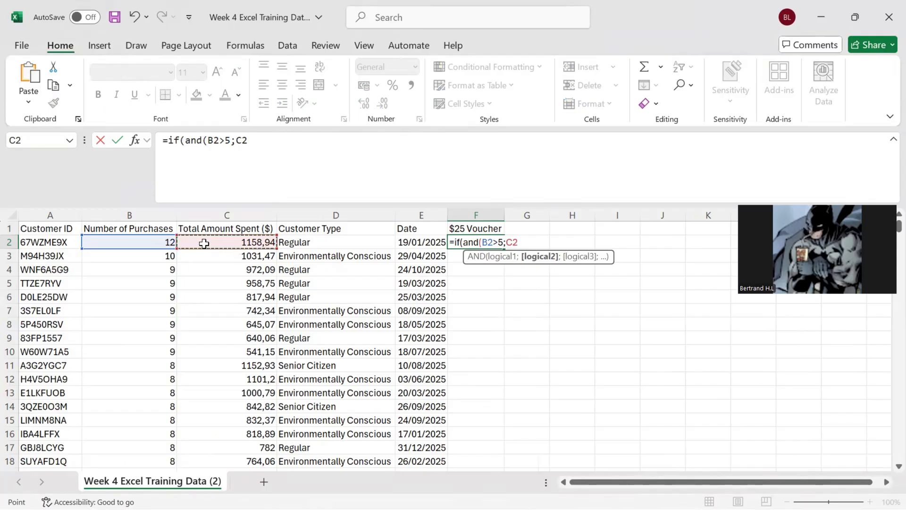
pyautogui.write('>')
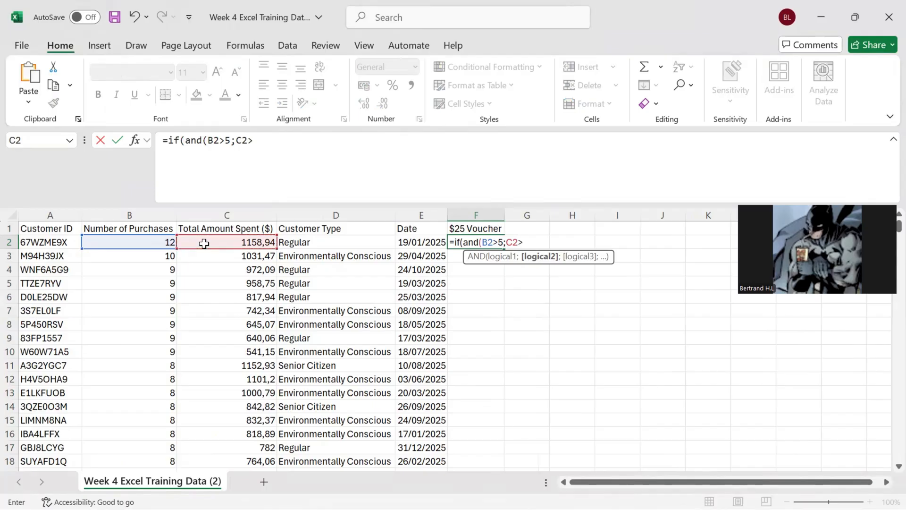
pyautogui.write('1000)')
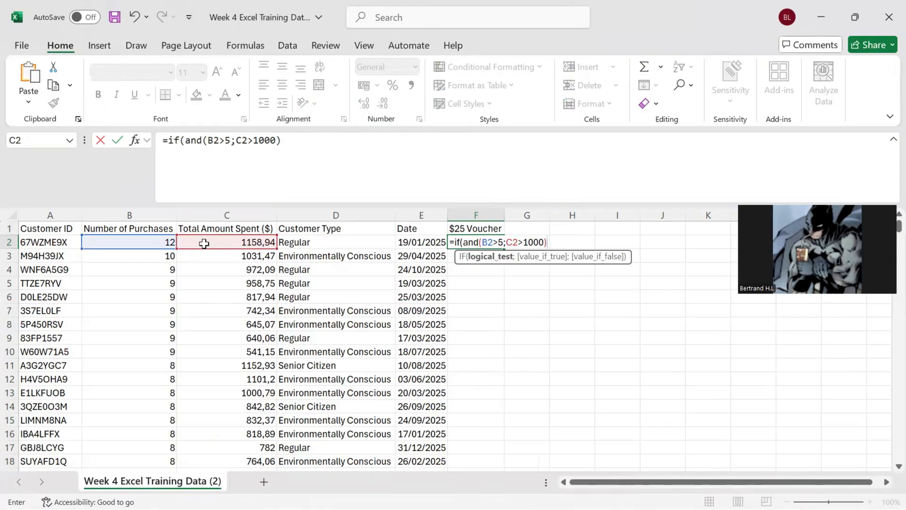
pyautogui.write(';25;')
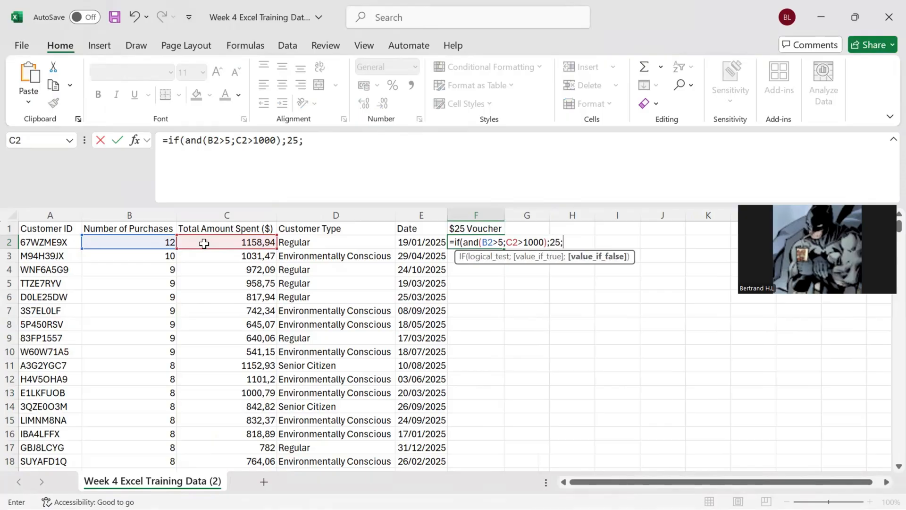
pyautogui.write('0)')
pyautogui.press('Return')
# Step: Fill the F2 voucher formula down the $25 Voucher column to row 501
pyautogui.click(487, 241)
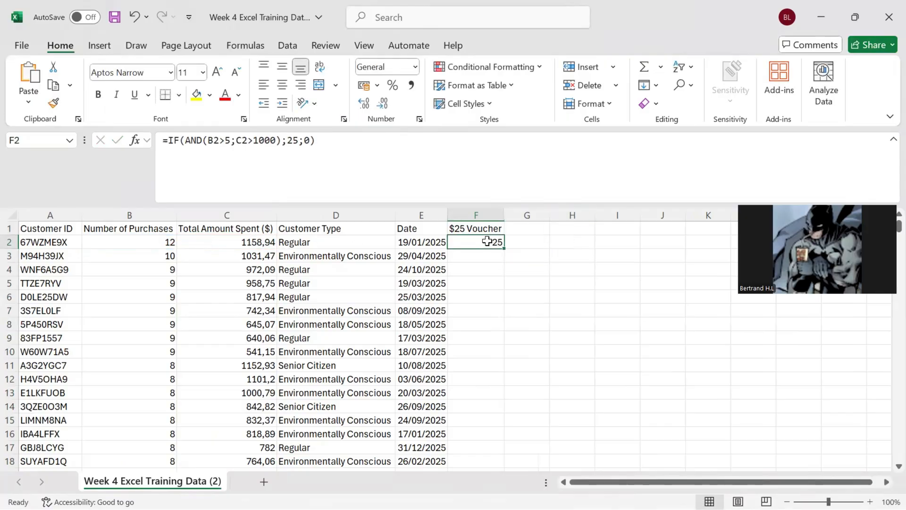
pyautogui.moveTo(505, 249)
pyautogui.mouseDown()
pyautogui.moveTo(500, 467)
pyautogui.moveTo(490, 438)
pyautogui.mouseUp()
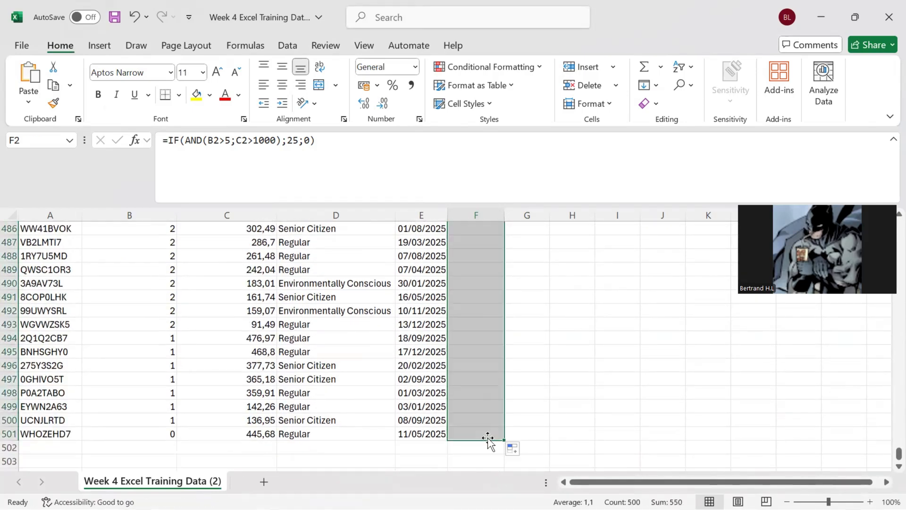
pyautogui.click(556, 387)
pyautogui.scroll(20, 554, 388)
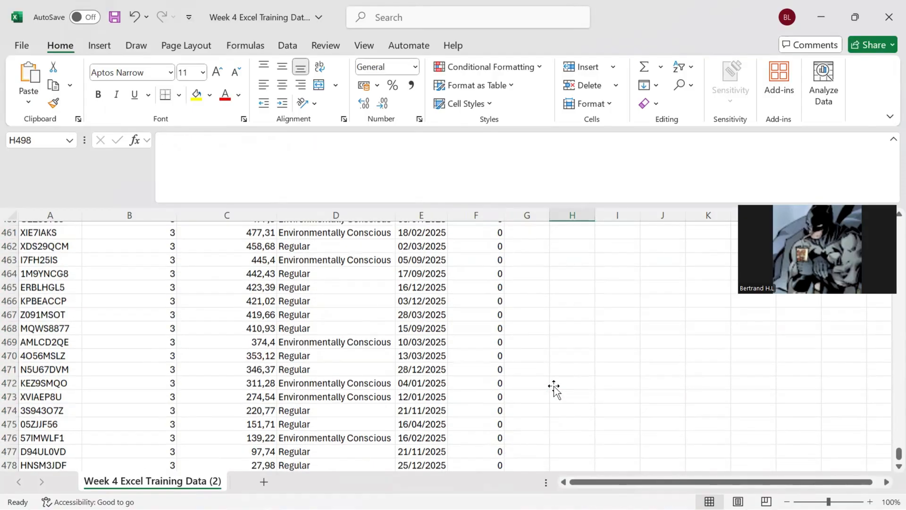
pyautogui.scroll(20, 555, 388)
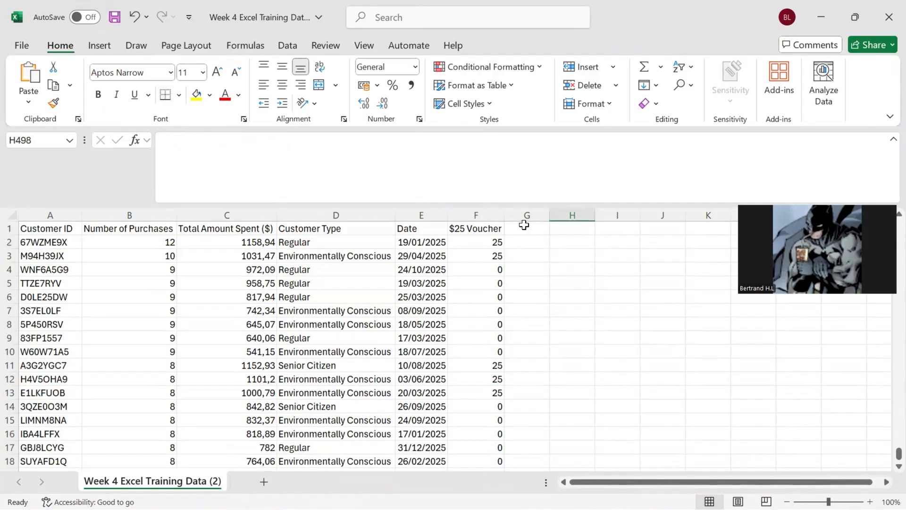
# Step: Add the header "$20 Voucher" in G1 and AutoFit column G
pyautogui.click(523, 225)
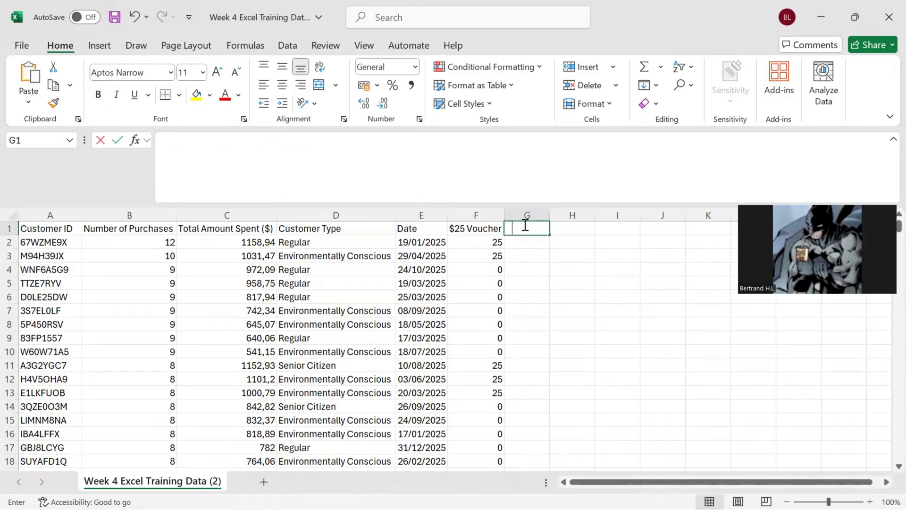
pyautogui.write('&20')
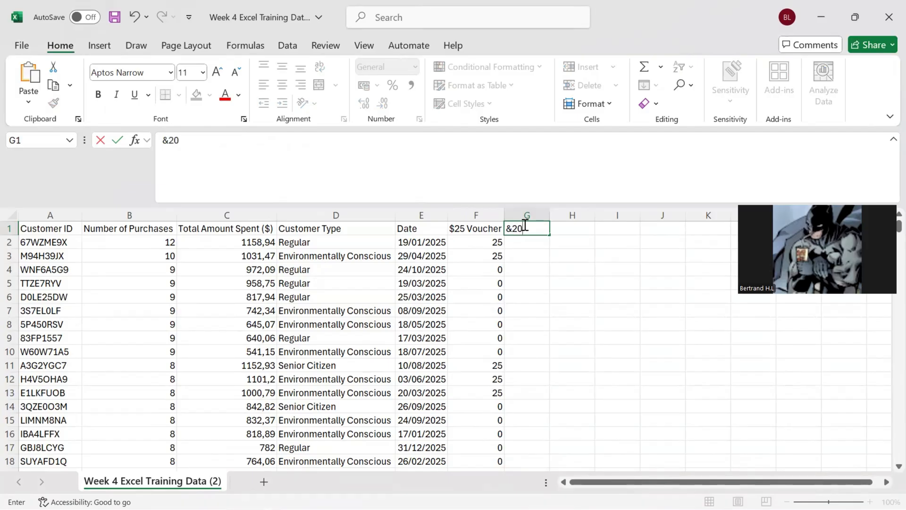
pyautogui.press('BackSpace')
pyautogui.press('BackSpace')
pyautogui.press('BackSpace')
pyautogui.write('$20 VOuc')
pyautogui.press('BackSpace')
pyautogui.press('BackSpace')
pyautogui.press('BackSpace')
pyautogui.write('oucher')
pyautogui.press('Return')
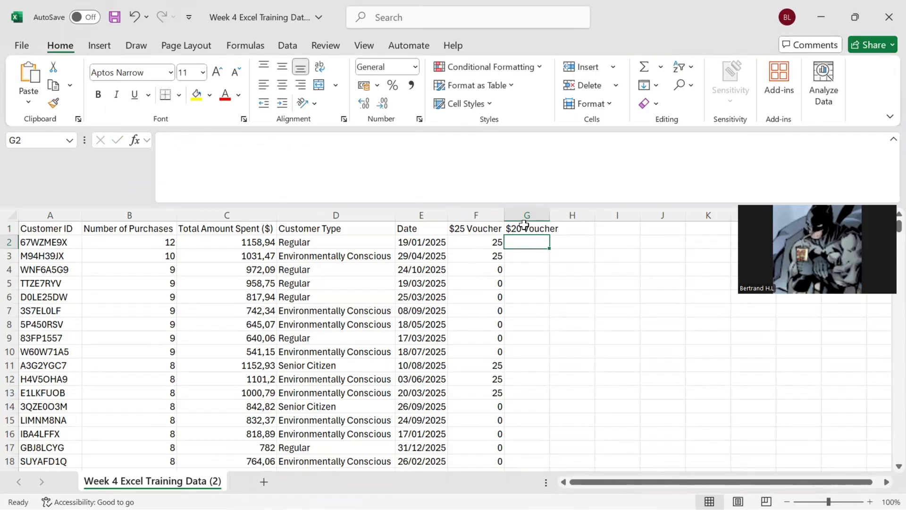
pyautogui.doubleClick(550, 215)
# Step: Start an IF formula in G2 with an OR test whose first condition is D2="Environmentally Conscious"
pyautogui.write('=if')
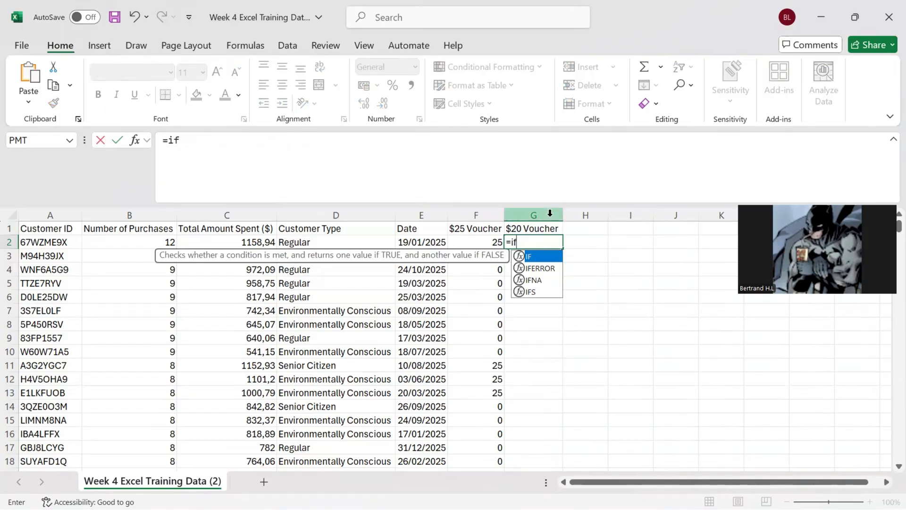
pyautogui.write('(or(')
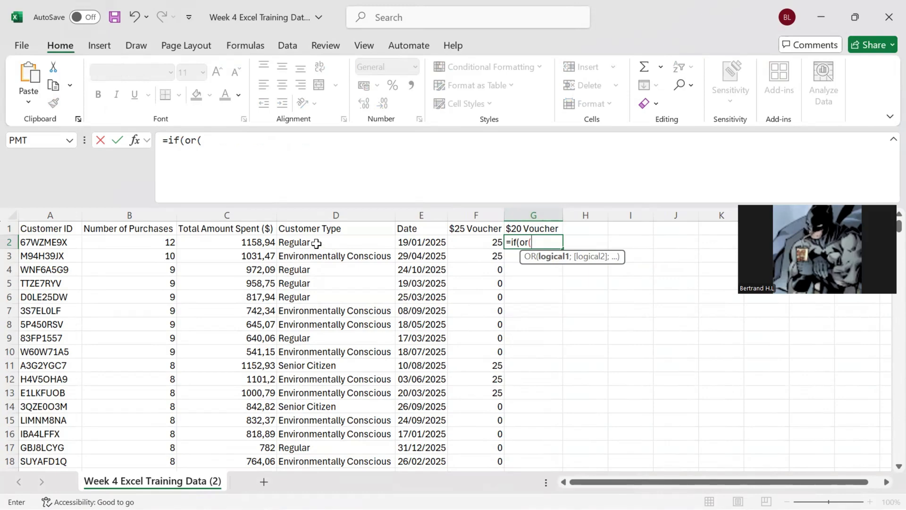
pyautogui.click(346, 242)
pyautogui.write('=')
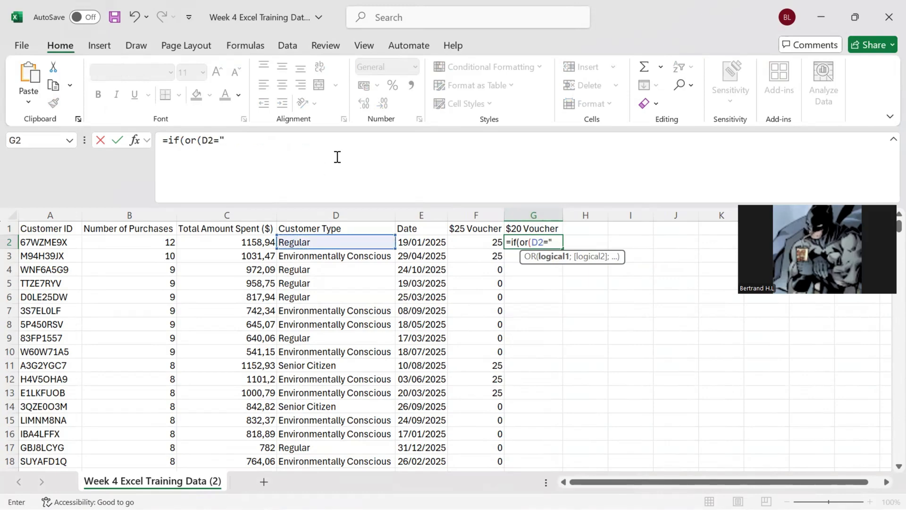
pyautogui.write('"En')
pyautogui.press('BackSpace')
pyautogui.write('nvironment')
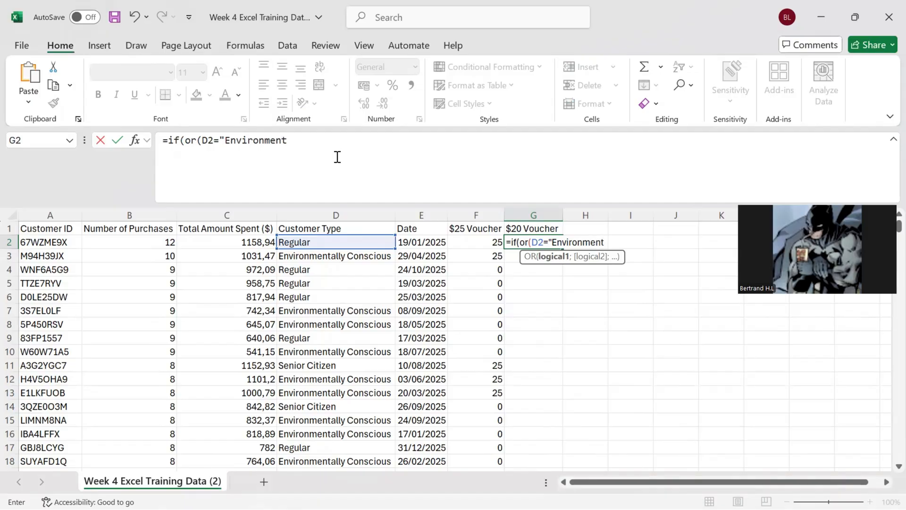
pyautogui.write('ally Consi')
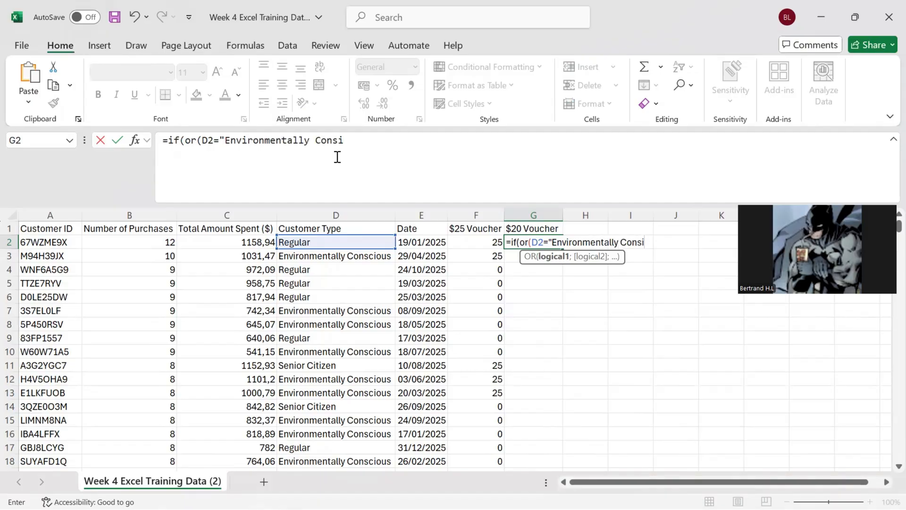
pyautogui.press('BackSpace')
pyautogui.write('cious";')
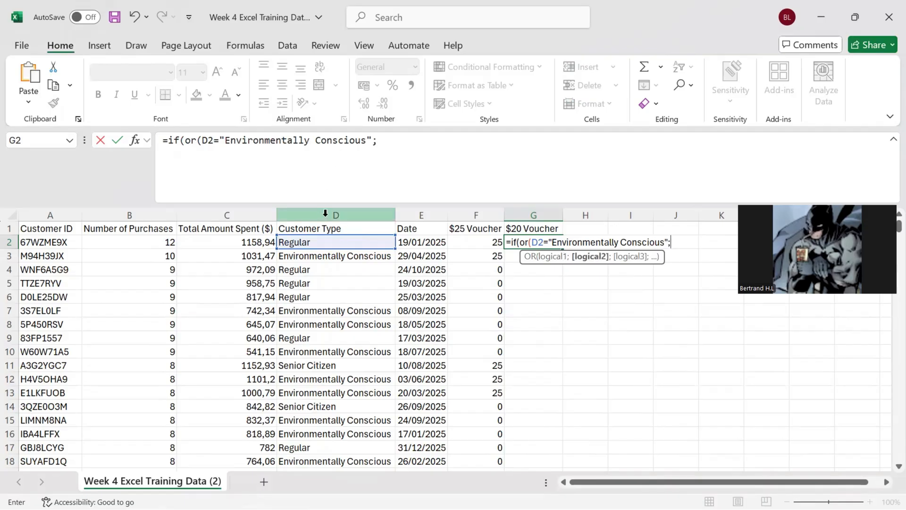
# Step: Complete the G2 formula with the second OR condition D2="Senior Citizen", returning 20 if true and 0 if false
pyautogui.click(323, 242)
pyautogui.click(424, 184)
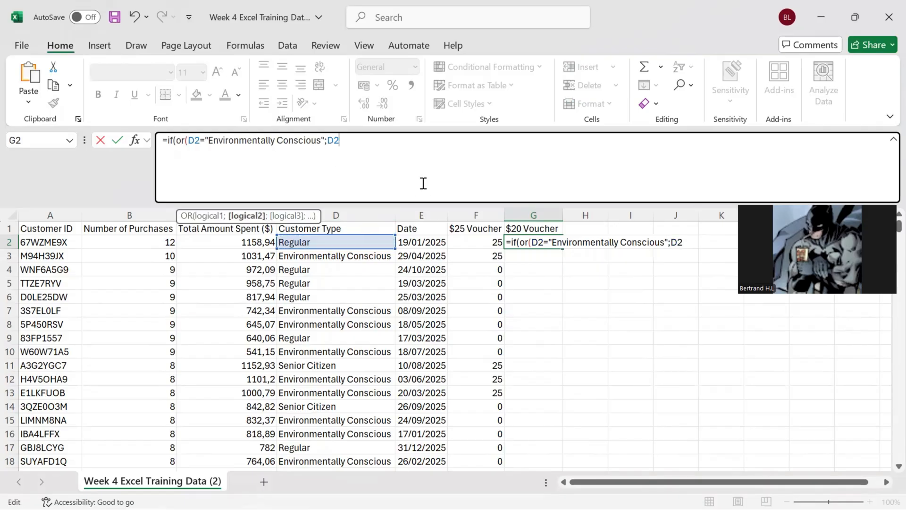
pyautogui.write('=')
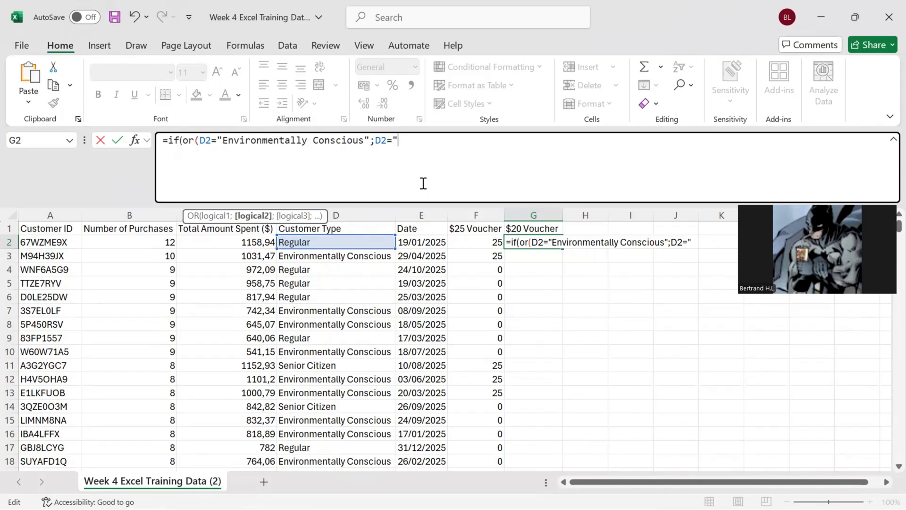
pyautogui.write('"Senior')
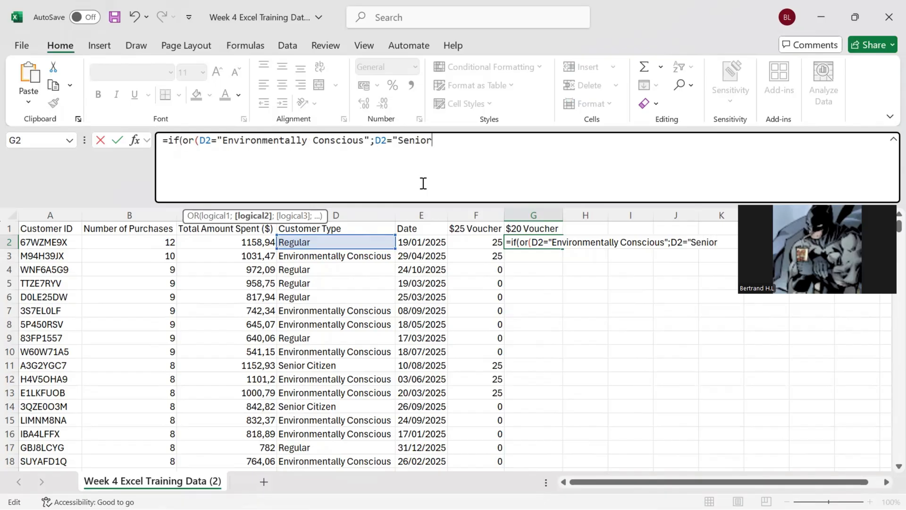
pyautogui.write(' Citize')
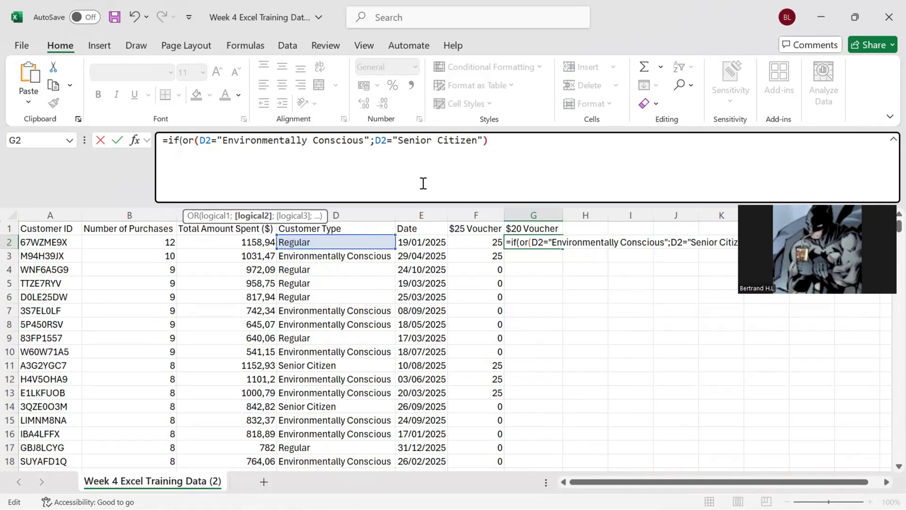
pyautogui.write('n")')
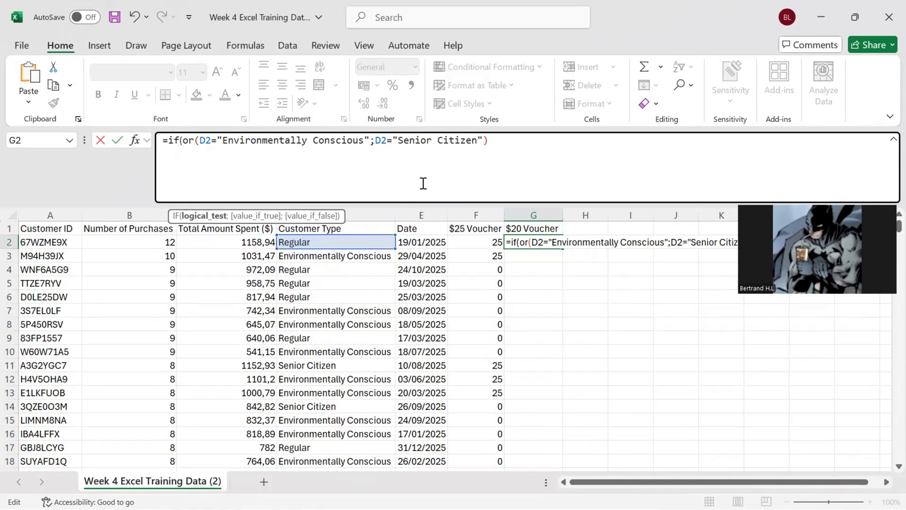
pyautogui.write(';20;0')
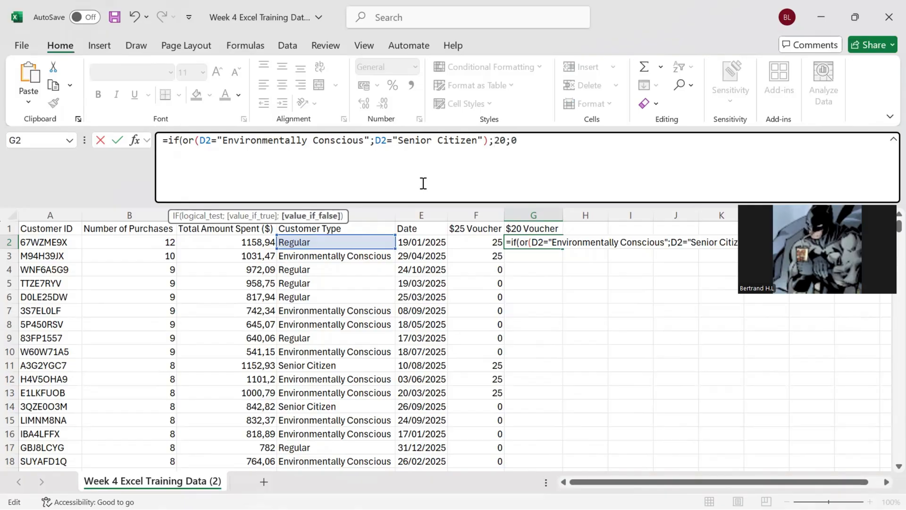
pyautogui.write(')')
pyautogui.press('Return')
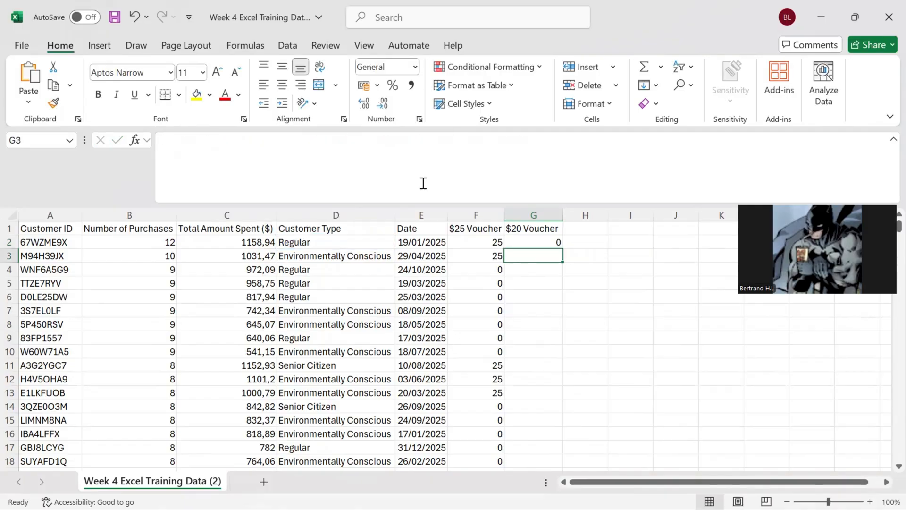
# Step: Fill the G2 voucher formula down the $20 Voucher column to row 501
pyautogui.click(536, 241)
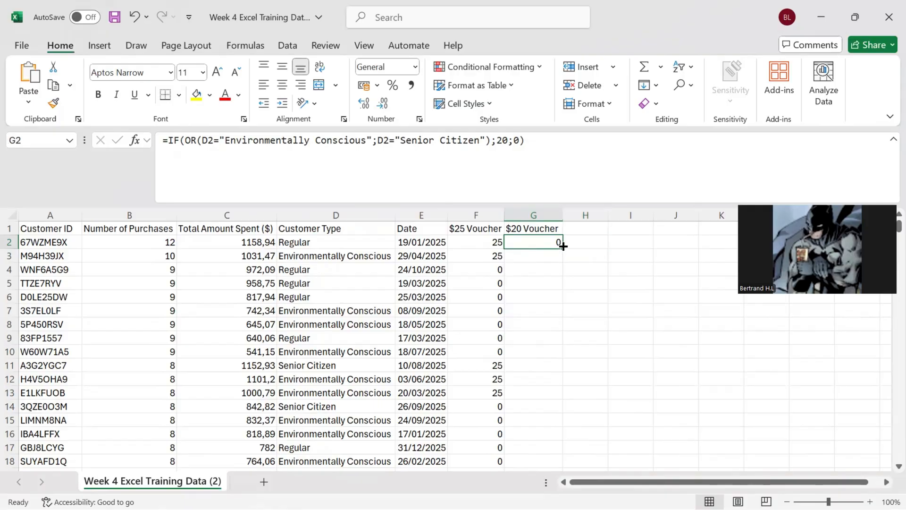
pyautogui.moveTo(562, 248)
pyautogui.mouseDown()
pyautogui.moveTo(563, 468)
pyautogui.moveTo(557, 439)
pyautogui.mouseUp()
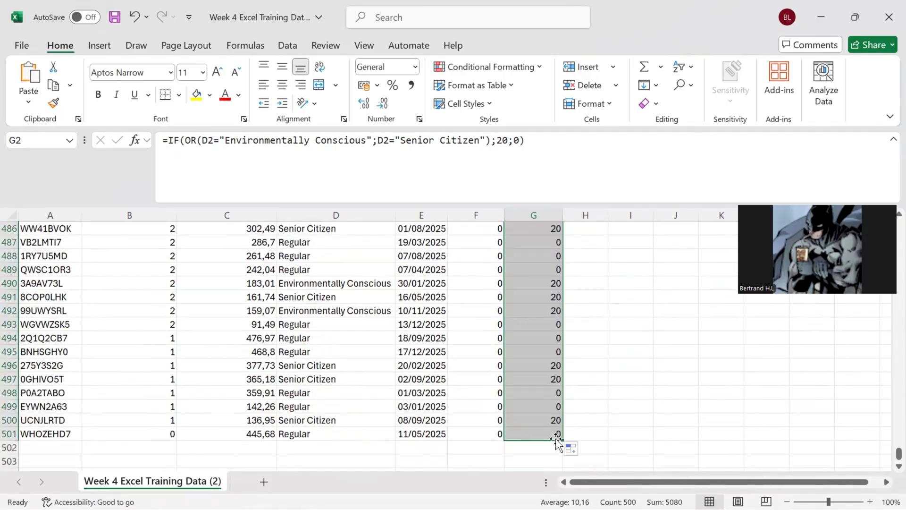
pyautogui.click(614, 396)
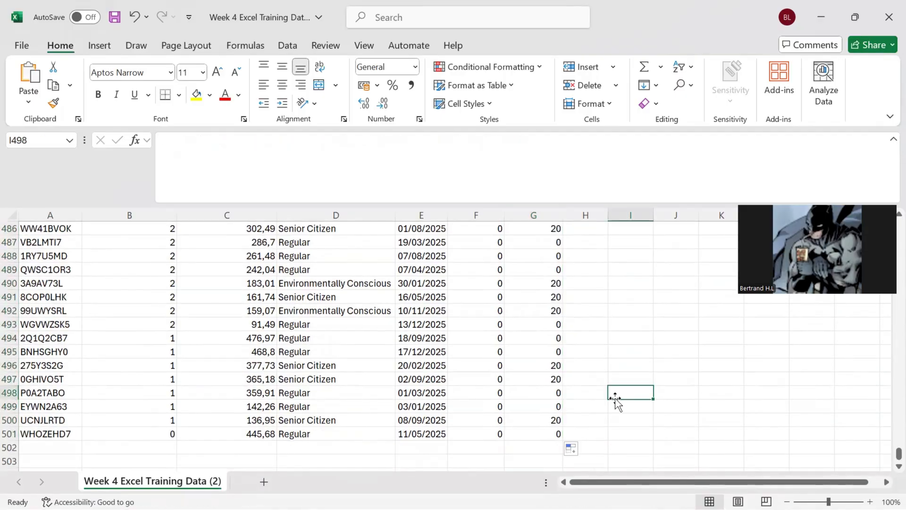
pyautogui.scroll(-4, 615, 399)
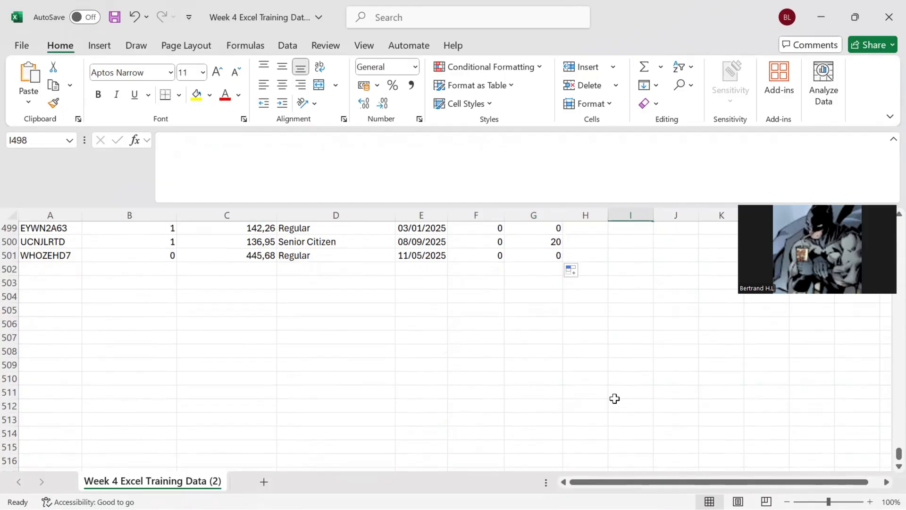
pyautogui.scroll(20, 615, 399)
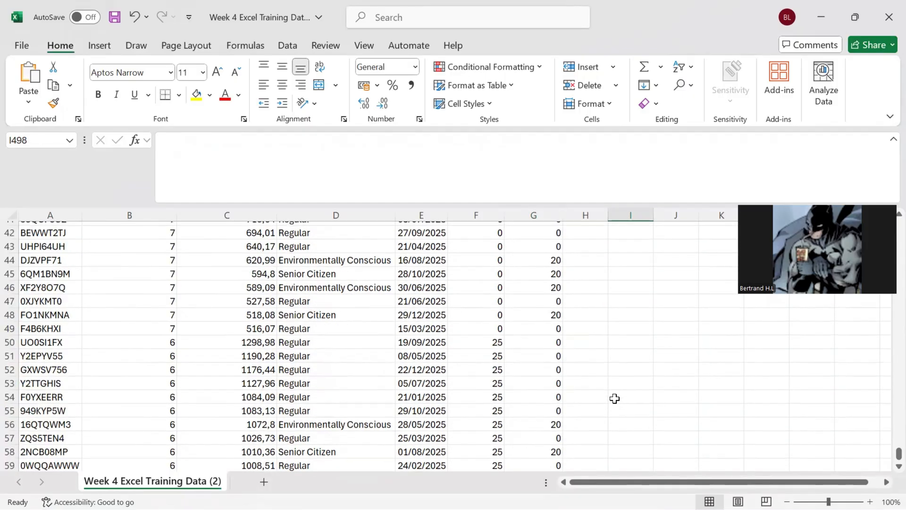
pyautogui.scroll(14, 615, 398)
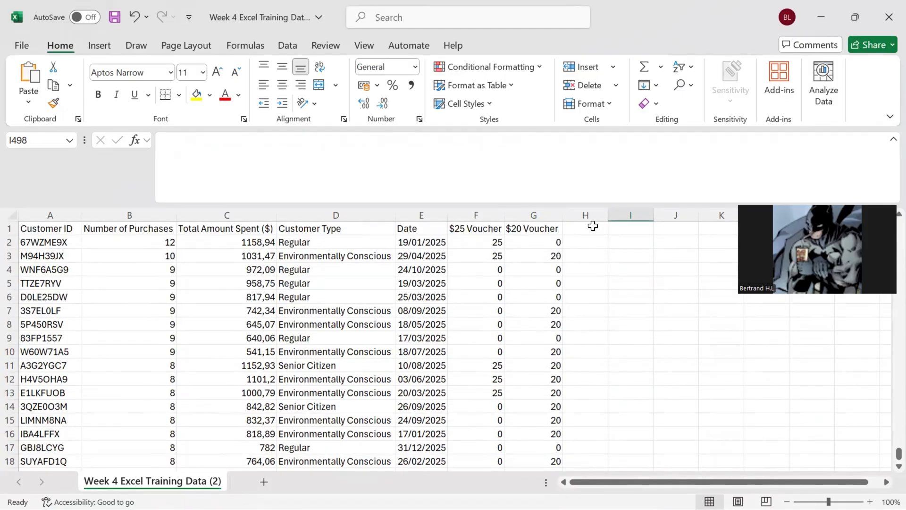
# Step: Add the header "$35 Voucher" in H1
pyautogui.click(593, 226)
pyautogui.write('$35')
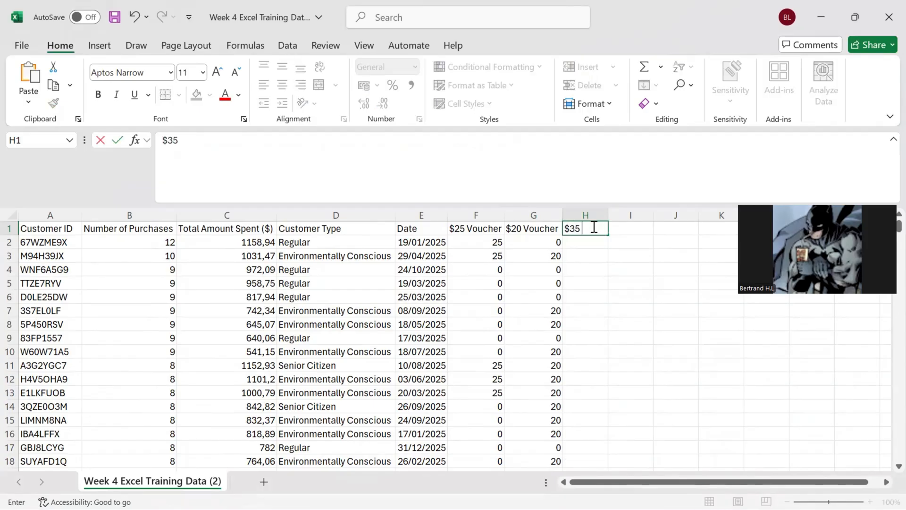
pyautogui.write(' Voucher')
pyautogui.press('Return')
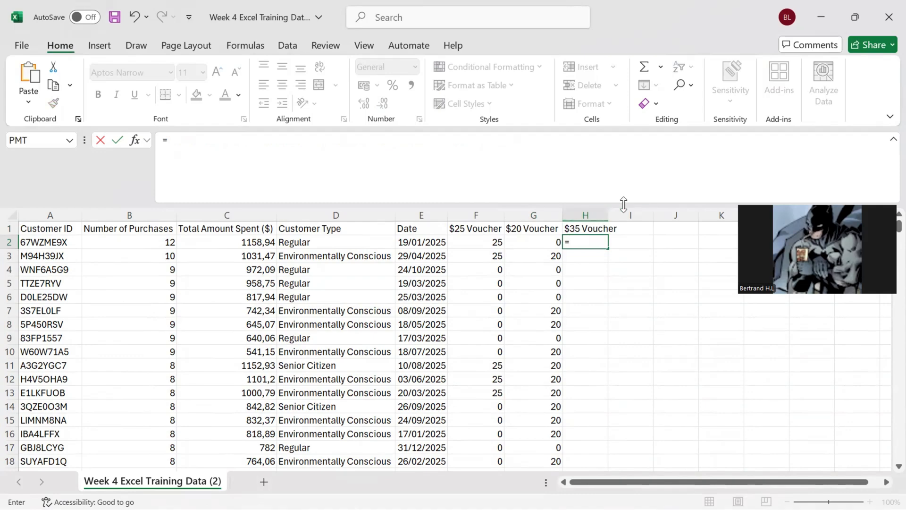
pyautogui.click(607, 214)
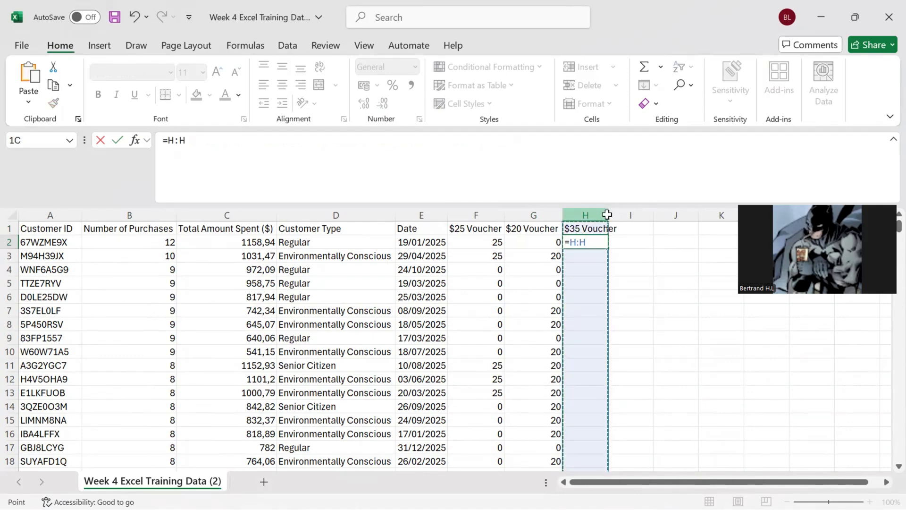
pyautogui.click(471, 157)
pyautogui.press('BackSpace')
pyautogui.press('BackSpace')
pyautogui.press('BackSpace')
pyautogui.press('BackSpace')
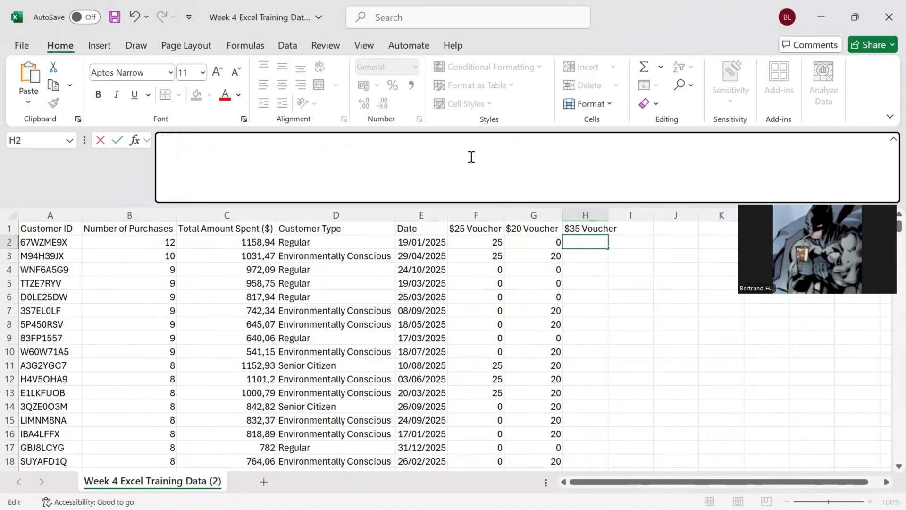
pyautogui.press('Return')
# Step: AutoFit column H and start an IF formula with a nested AND test in H2
pyautogui.doubleClick(608, 213)
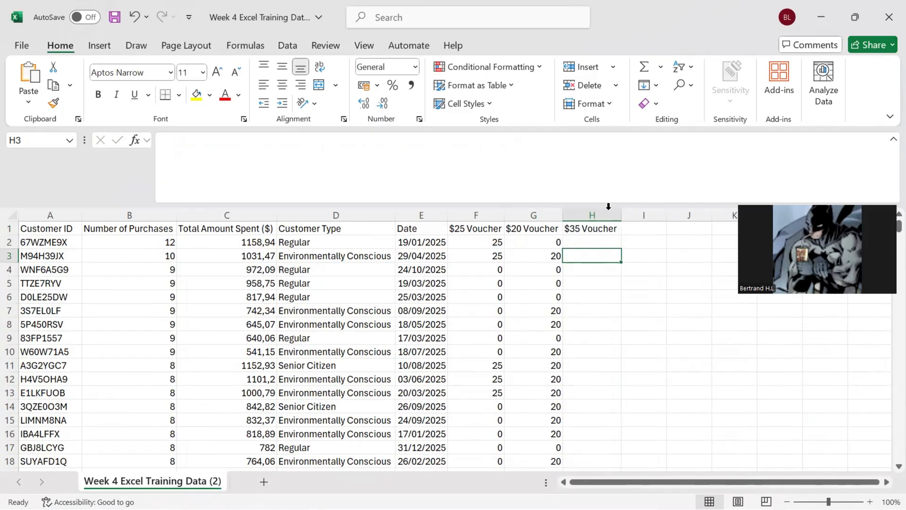
pyautogui.click(595, 242)
pyautogui.write('=')
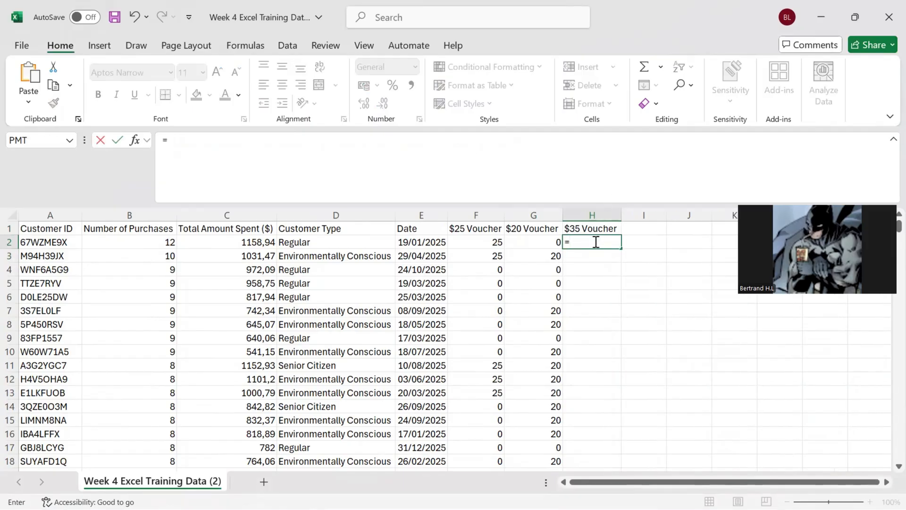
pyautogui.write('if(a')
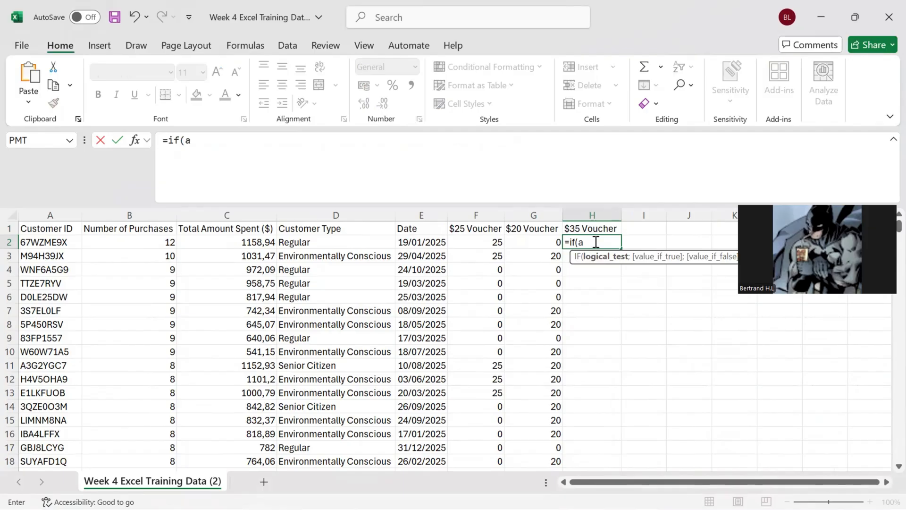
pyautogui.write('nd(')
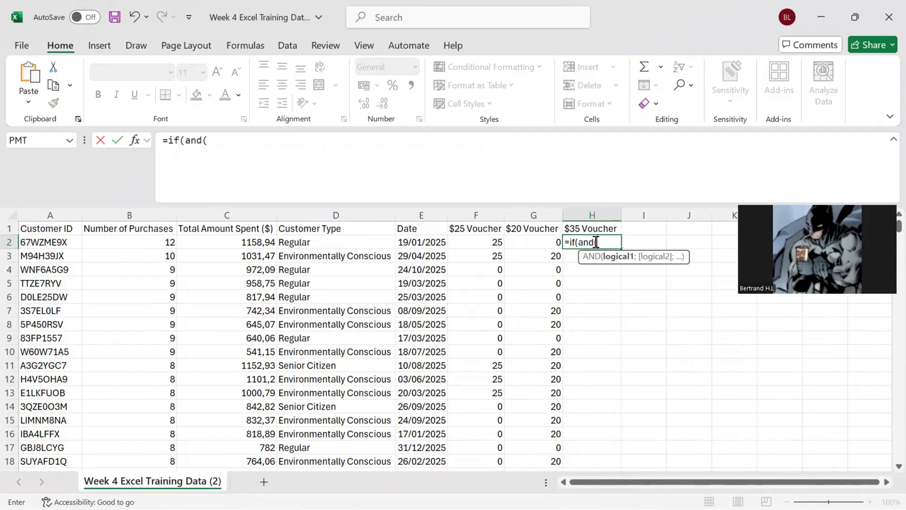
# Step: Add B2>7 and C2>500 as the first two AND conditions of the H2 formula
pyautogui.click(163, 242)
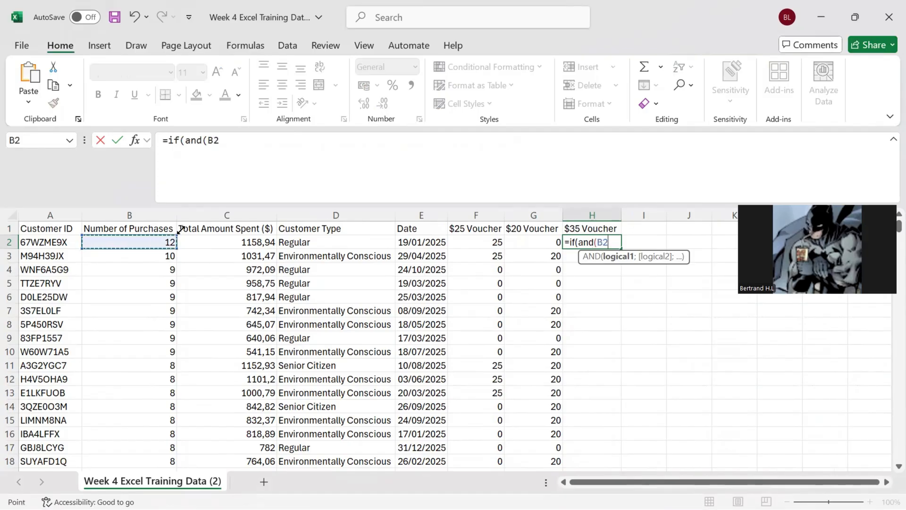
pyautogui.click(254, 185)
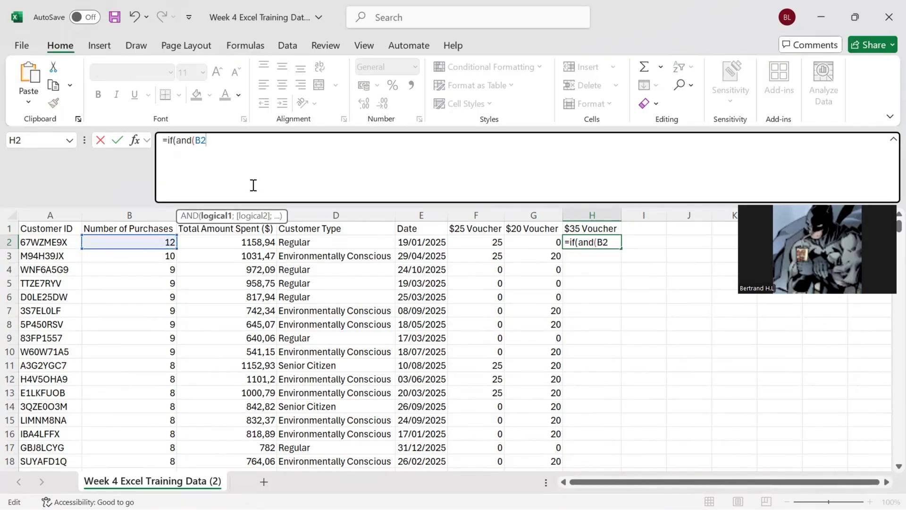
pyautogui.write('>7')
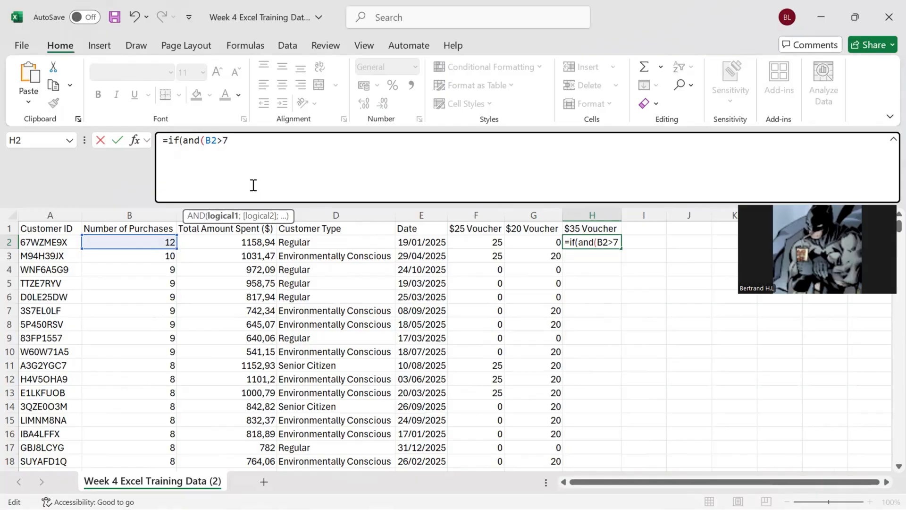
pyautogui.write(';')
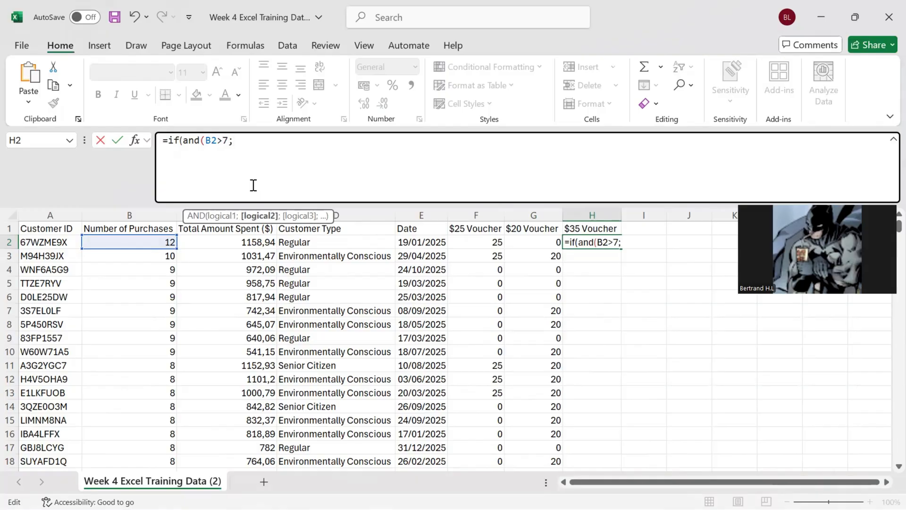
pyautogui.click(237, 242)
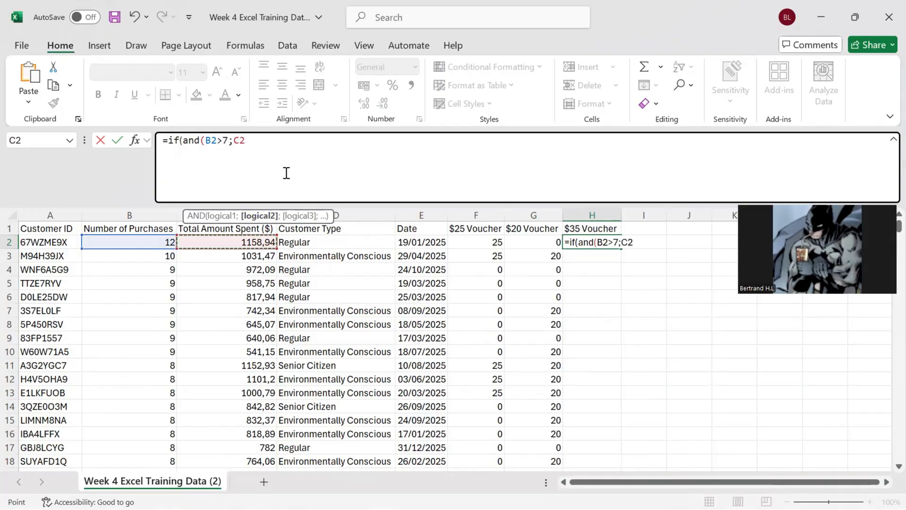
pyautogui.write('>500;')
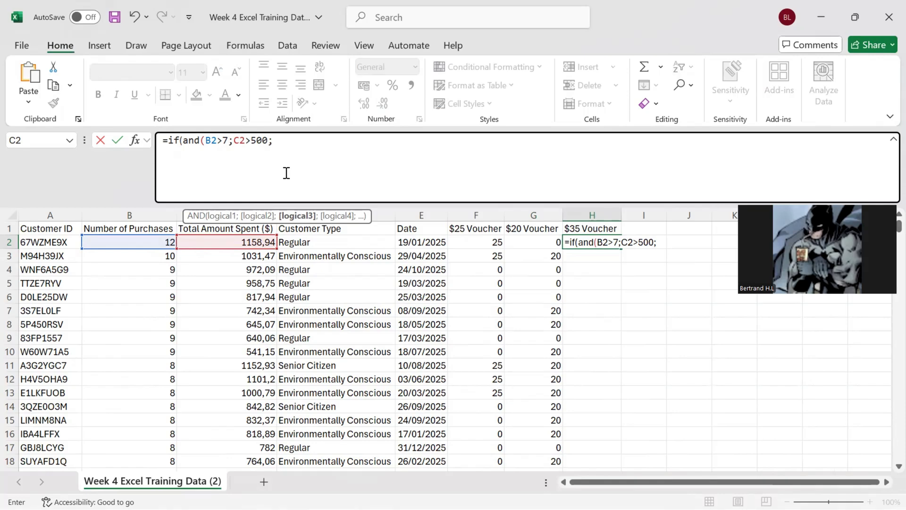
# Step: Add the third AND condition D2="Senior Citizen" to the H2 formula and try to enter it with the ending ":35;0)"
pyautogui.click(304, 240)
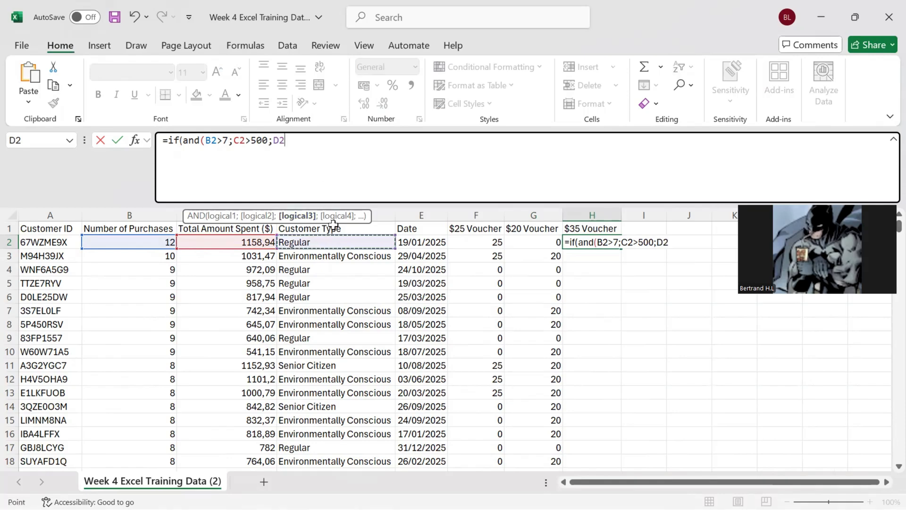
pyautogui.write('="')
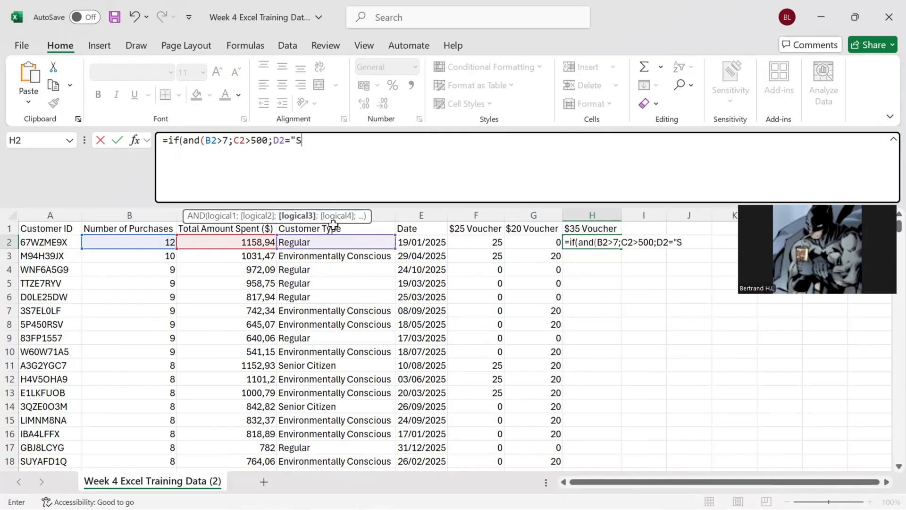
pyautogui.write('Senior Citizen')
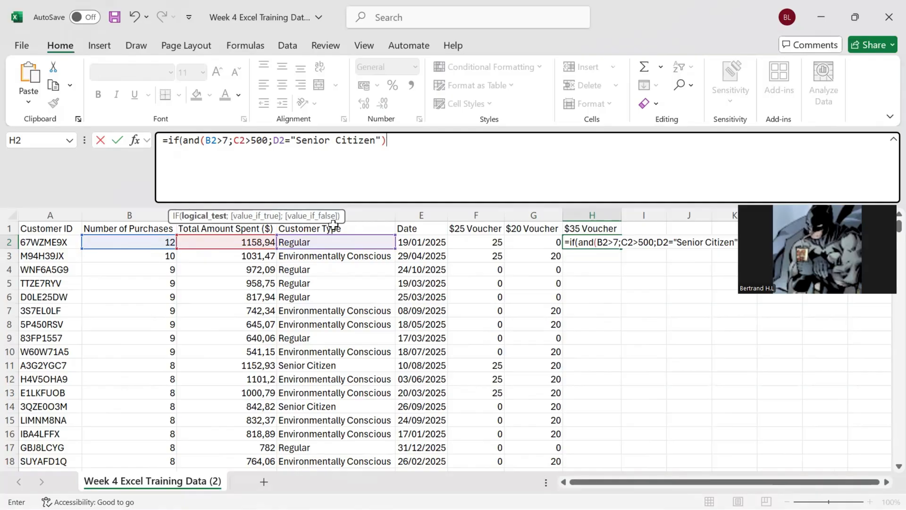
pyautogui.write('"):35;0)')
pyautogui.press('Return')
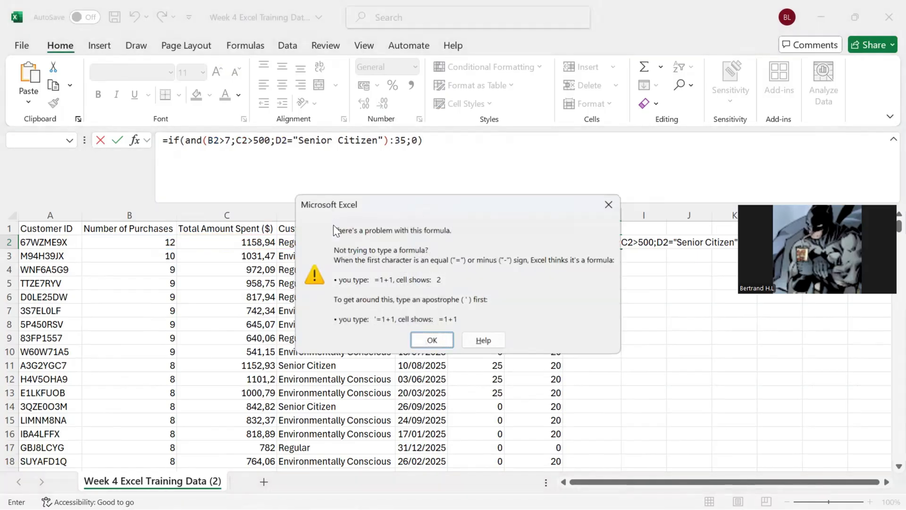
# Step: Replace the colon before 35 in the H2 formula with a semicolon and enter the formula
pyautogui.click(432, 340)
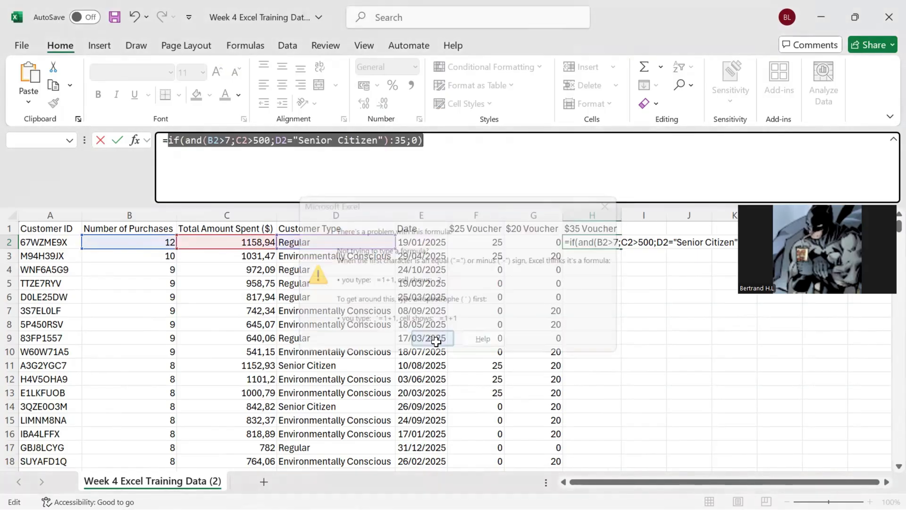
pyautogui.click(467, 167)
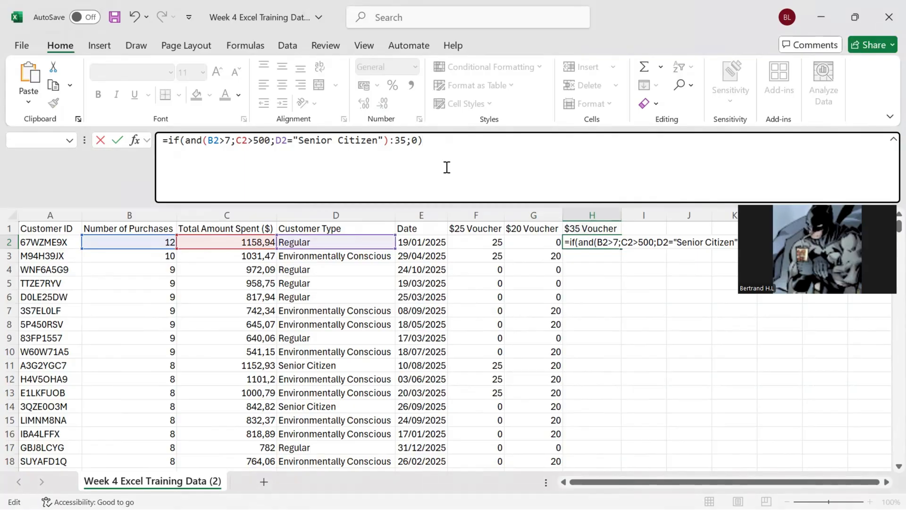
pyautogui.click(394, 145)
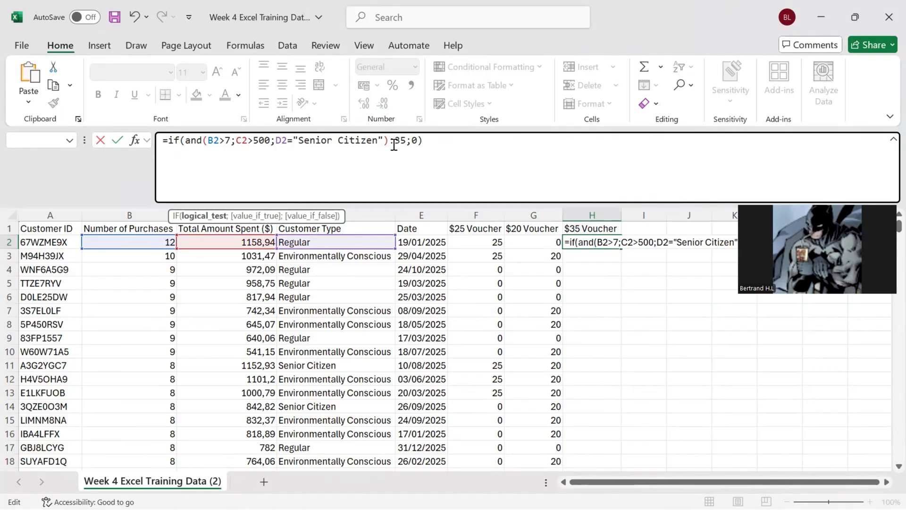
pyautogui.write(';')
pyautogui.press('Return')
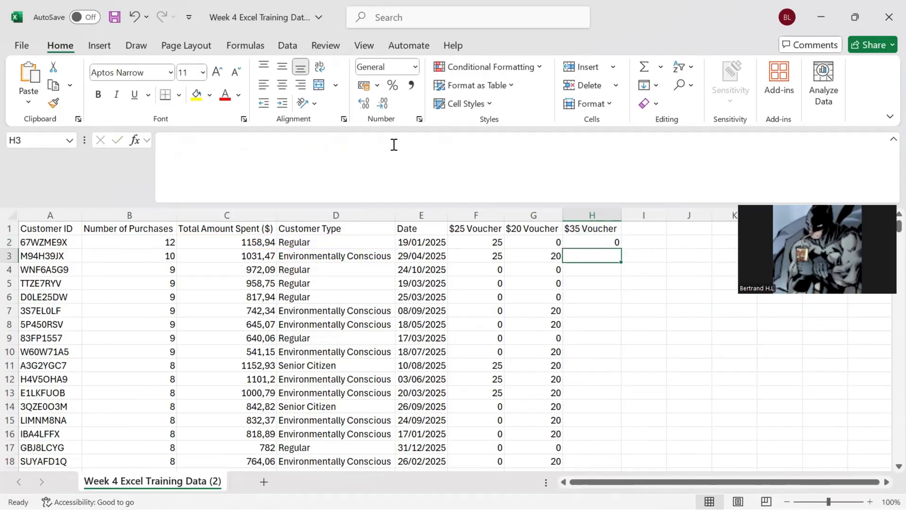
# Step: Fill the H2 voucher formula down the $35 Voucher column to row 501
pyautogui.click(596, 244)
pyautogui.moveTo(623, 248); pyautogui.dragTo(614, 423)
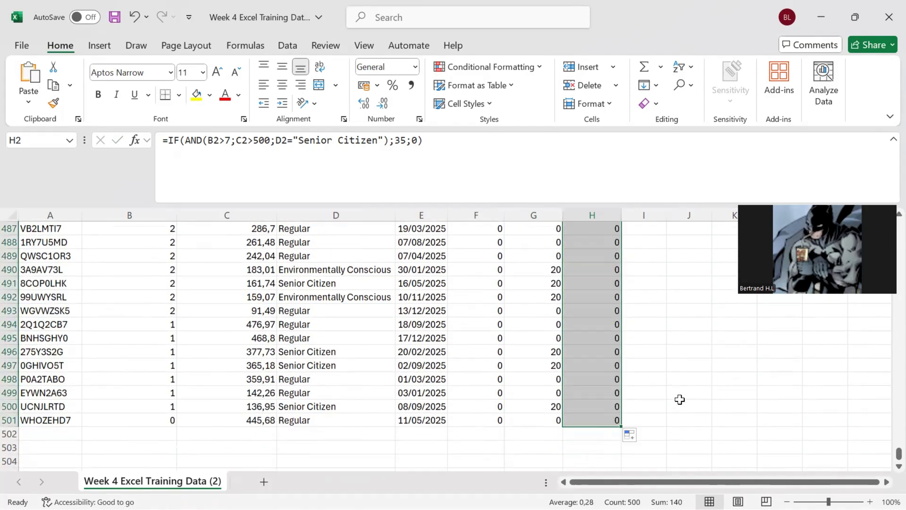
pyautogui.scroll(20, 680, 399)
pyautogui.scroll(20, 679, 399)
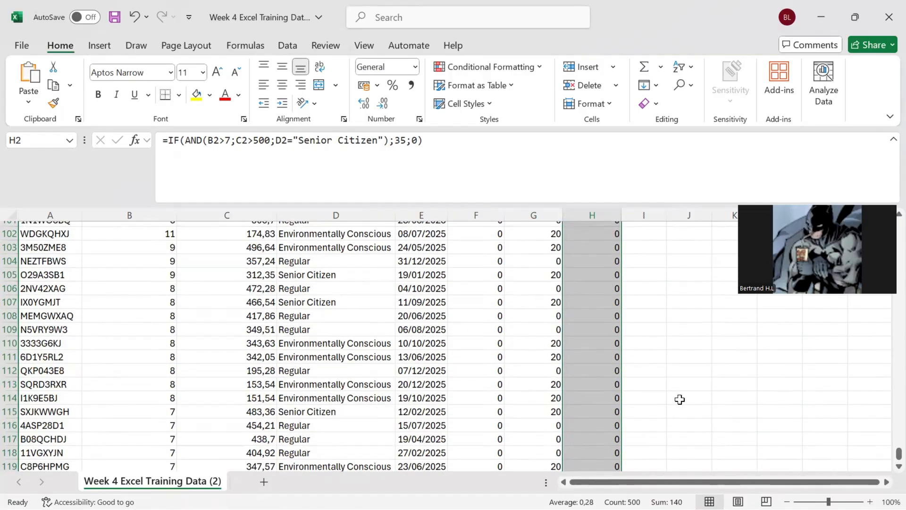
# Step: Add the header "Final Voucher" in I1 and AutoFit column I
pyautogui.click(645, 230)
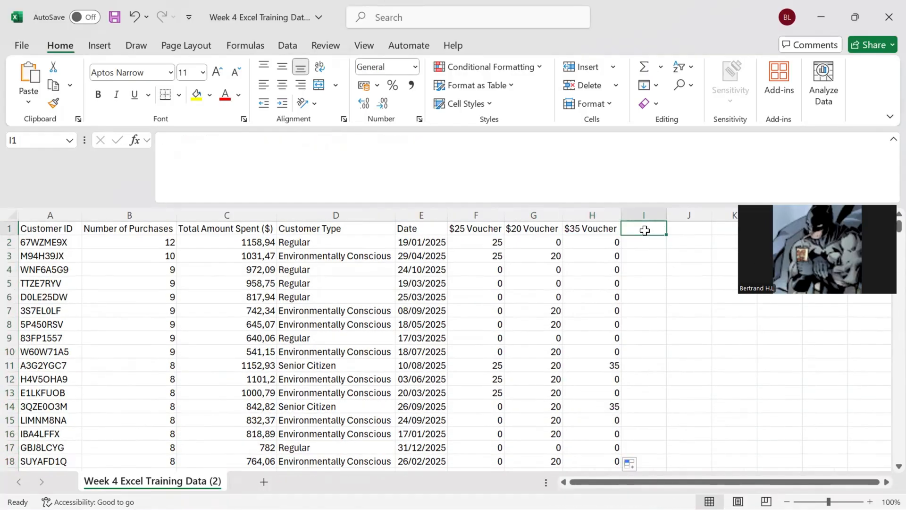
pyautogui.click(528, 214)
pyautogui.click(663, 230)
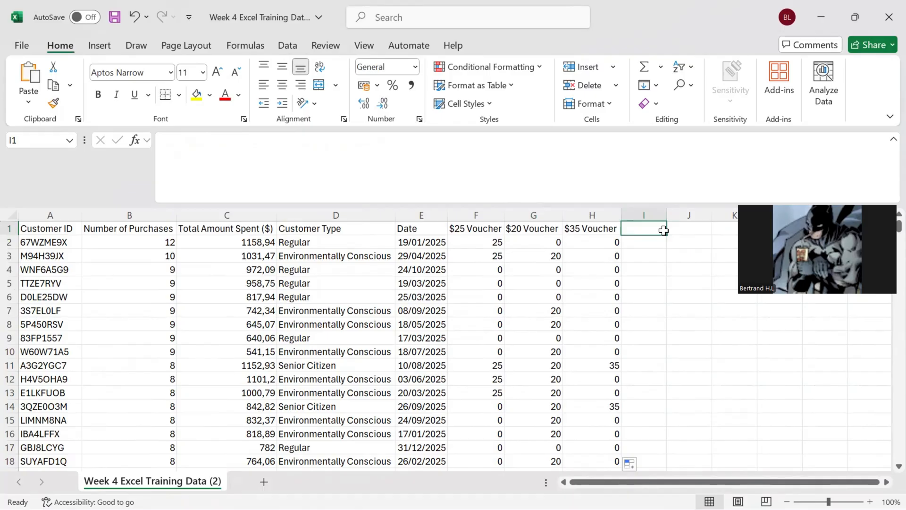
pyautogui.click(600, 182)
pyautogui.write('Final VOuc')
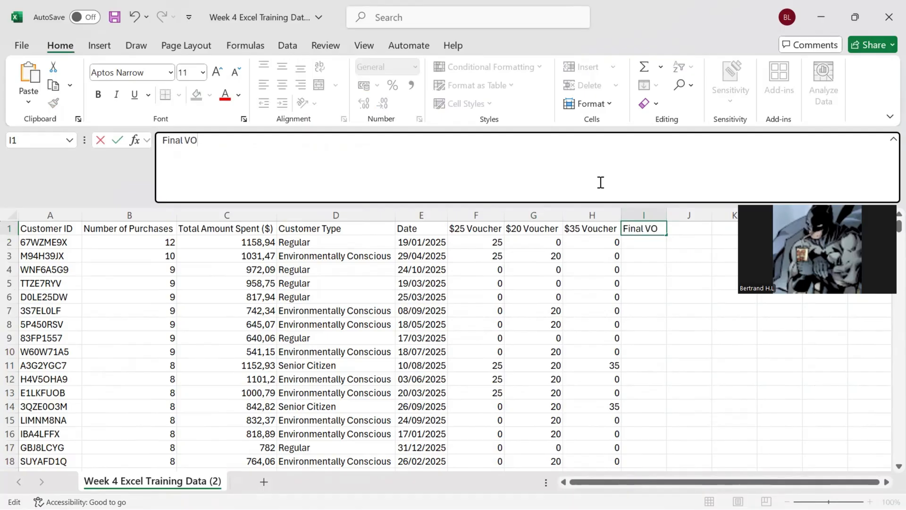
pyautogui.press('BackSpace')
pyautogui.press('BackSpace')
pyautogui.press('BackSpace')
pyautogui.write('oucher')
pyautogui.press('Return')
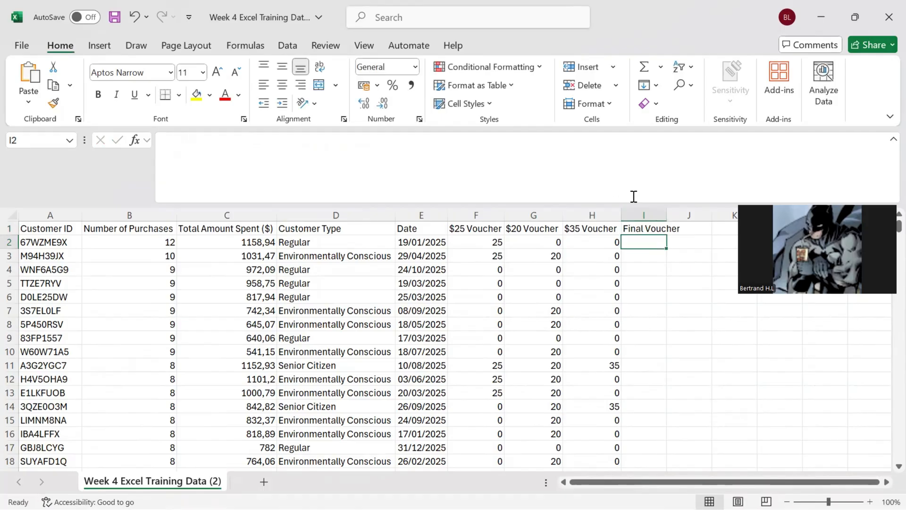
pyautogui.moveTo(667, 211); pyautogui.dragTo(667, 211)
pyautogui.doubleClick(667, 211)
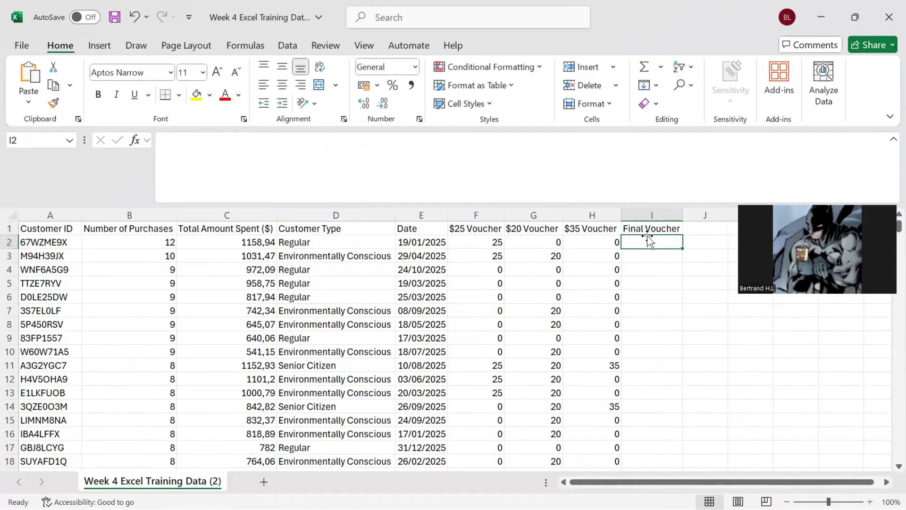
# Step: Enter a MAX formula in I2 that returns the largest voucher value in F2:H2
pyautogui.write('=max(')
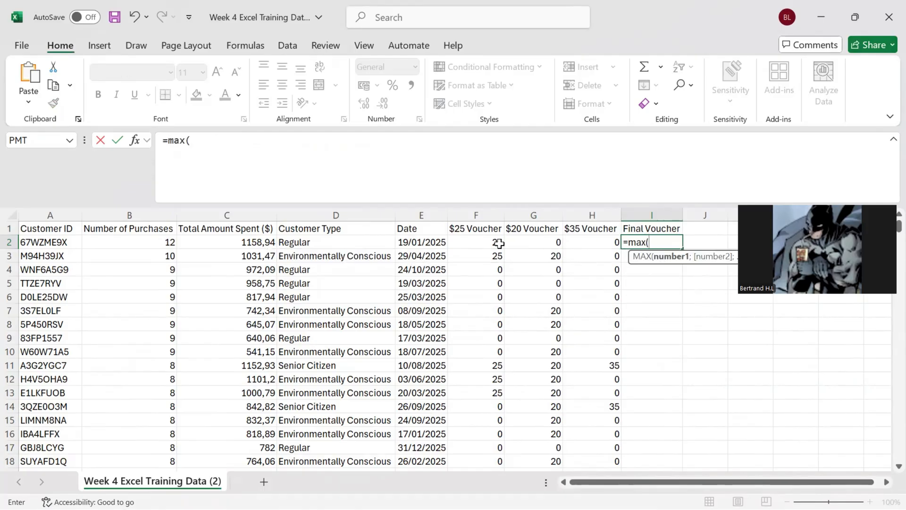
pyautogui.moveTo(499, 243); pyautogui.dragTo(594, 229)
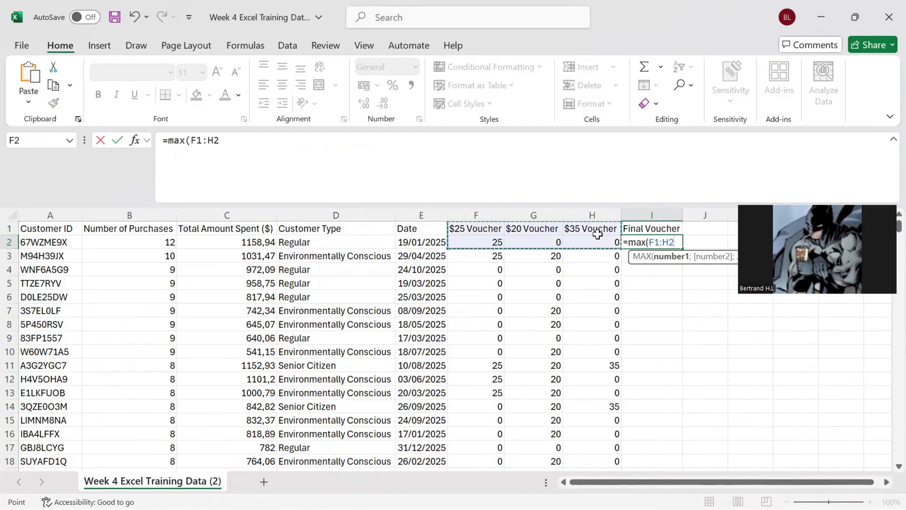
pyautogui.click(199, 144)
pyautogui.press('BackSpace')
pyautogui.write('2')
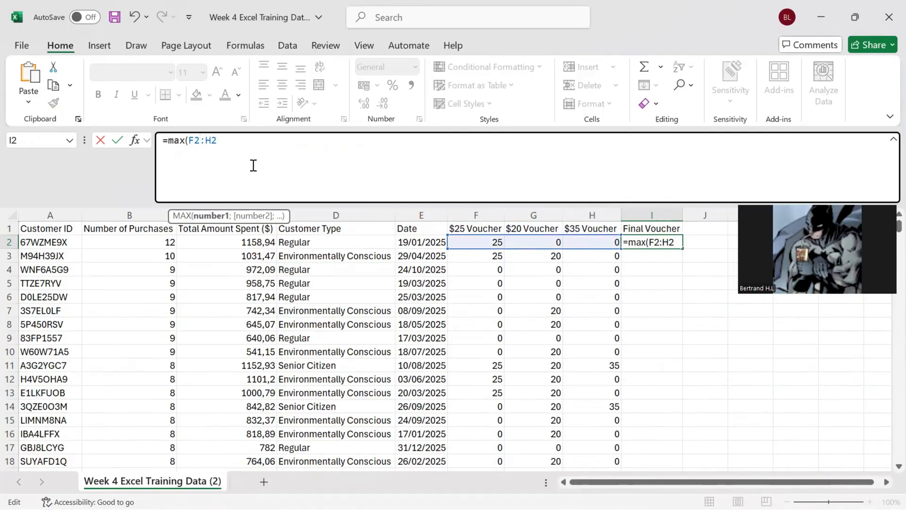
pyautogui.press('Return')
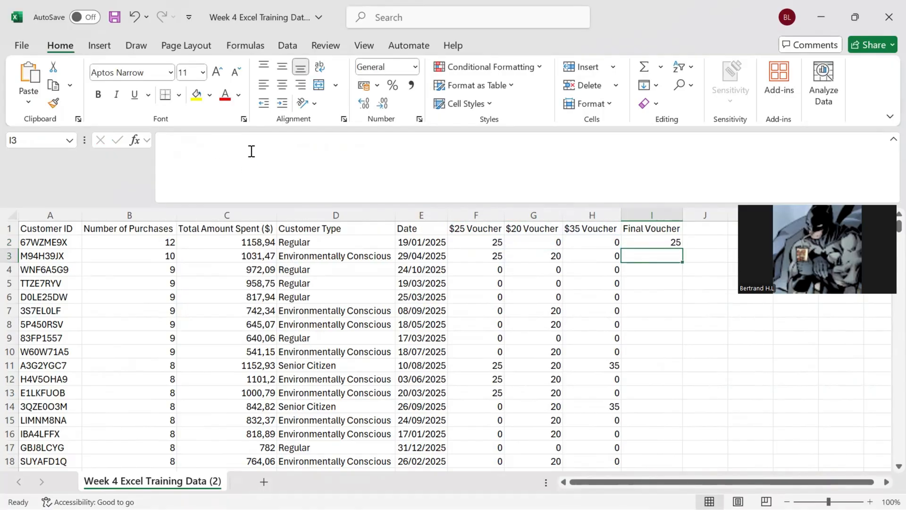
# Step: Fill the I2 MAX formula down the Final Voucher column to row 501
pyautogui.click(659, 242)
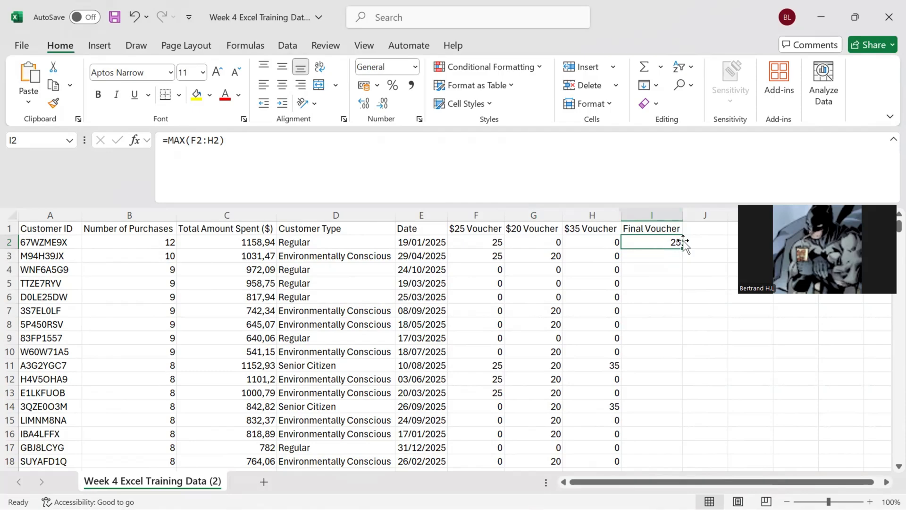
pyautogui.moveTo(683, 249); pyautogui.dragTo(676, 436)
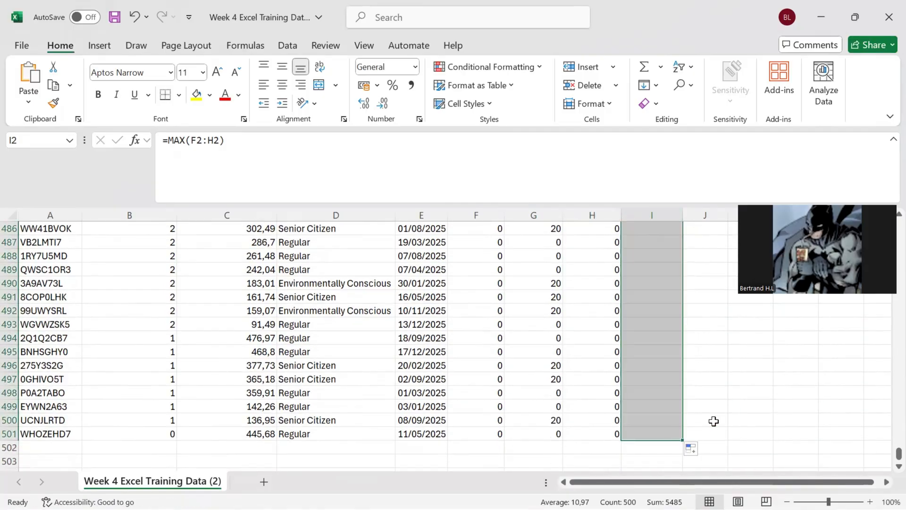
pyautogui.click(712, 420)
pyautogui.scroll(20, 713, 421)
pyautogui.scroll(20, 713, 421)
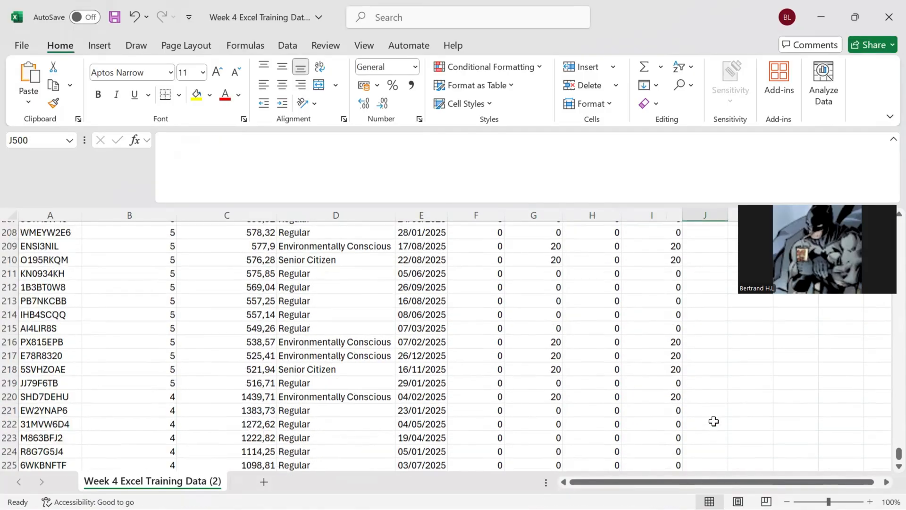
# Step: Insert a PivotTable from the data range A1:I501, placed in the existing worksheet at L3
pyautogui.keyDown('ctrl'); pyautogui.scroll(-2, 714, 421); pyautogui.keyUp('ctrl')
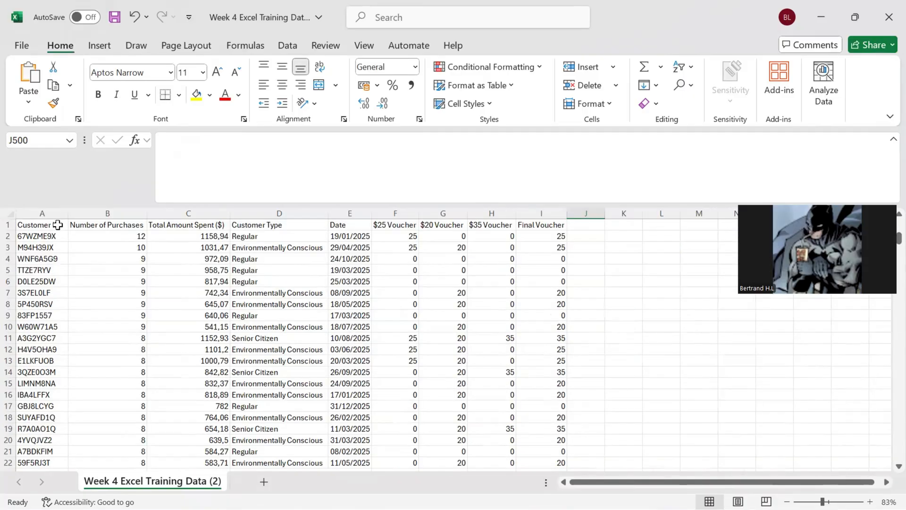
pyautogui.click(57, 225)
pyautogui.hotkey('ctrl', 'shift', 'Down')
pyautogui.hotkey('ctrl', 'shift', 'Right')
pyautogui.click(99, 45)
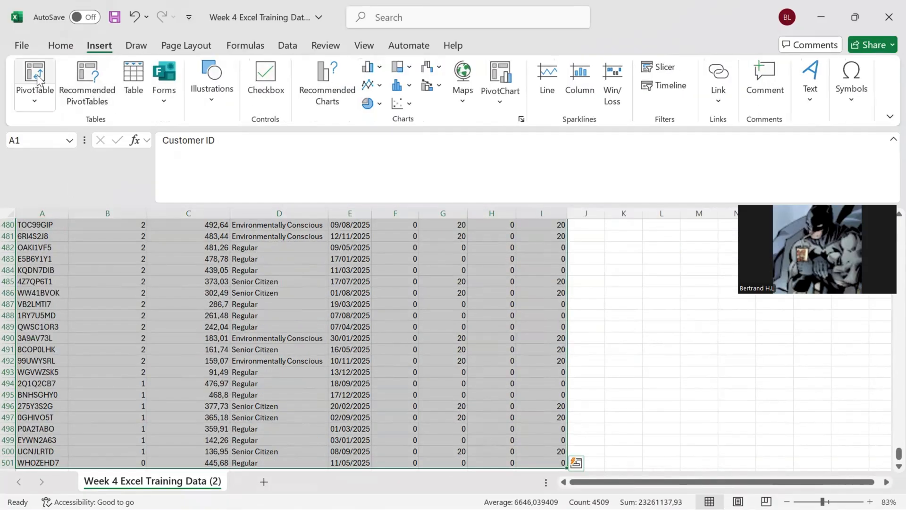
pyautogui.click(36, 74)
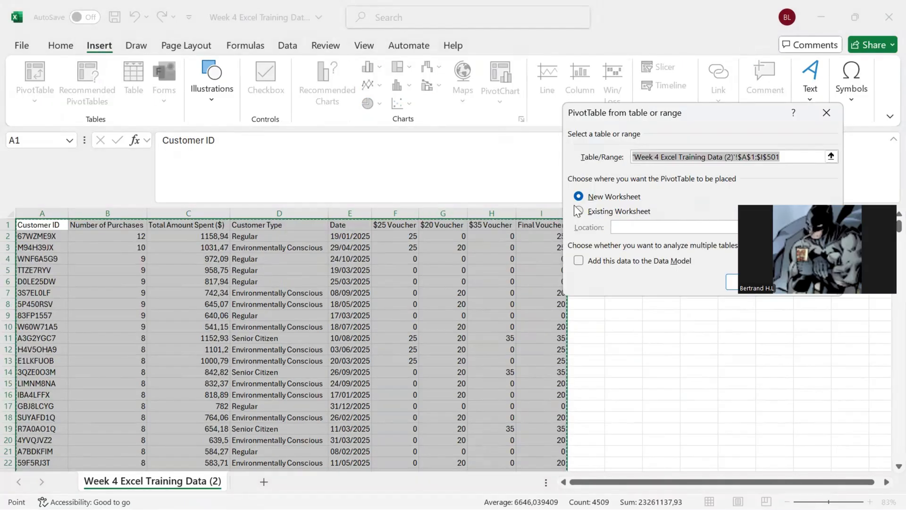
pyautogui.click(578, 211)
pyautogui.hscroll(3, 642, 313)
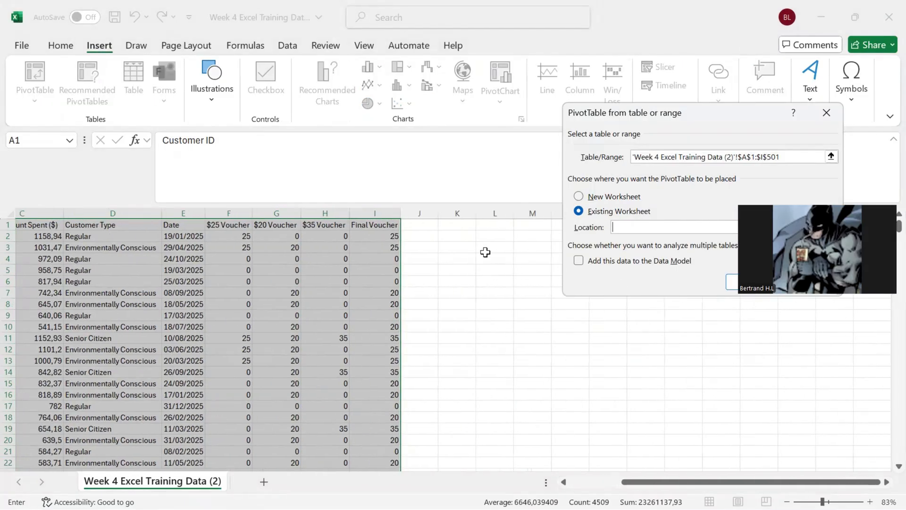
pyautogui.click(485, 250)
pyautogui.click(755, 289)
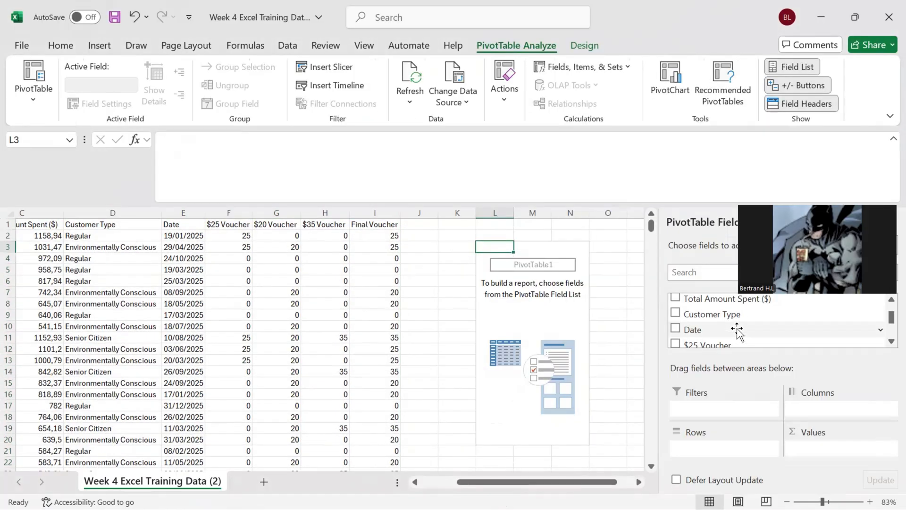
# Step: Add Customer Type to the PivotTable rows and $25 Voucher, $20 Voucher, $35 Voucher and Final Voucher to its values
pyautogui.moveTo(722, 315); pyautogui.dragTo(736, 449)
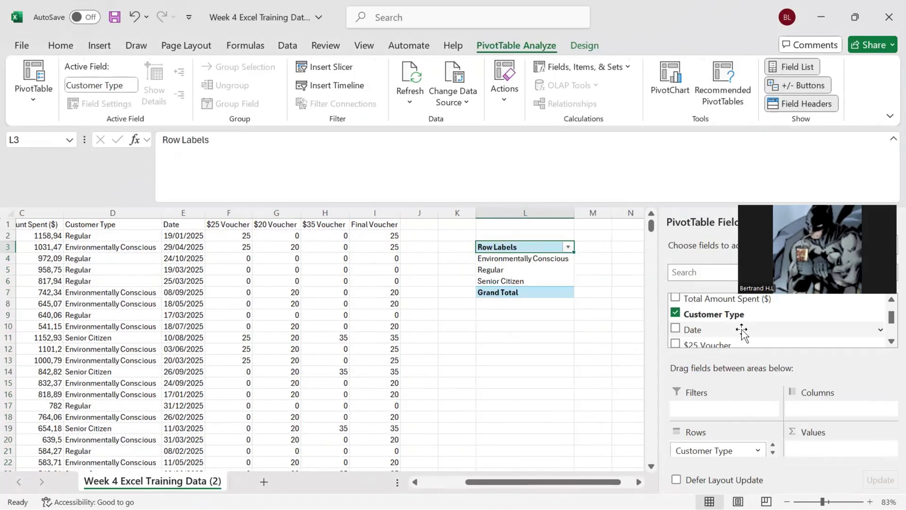
pyautogui.scroll(-3, 741, 330)
pyautogui.scroll(3, 730, 326)
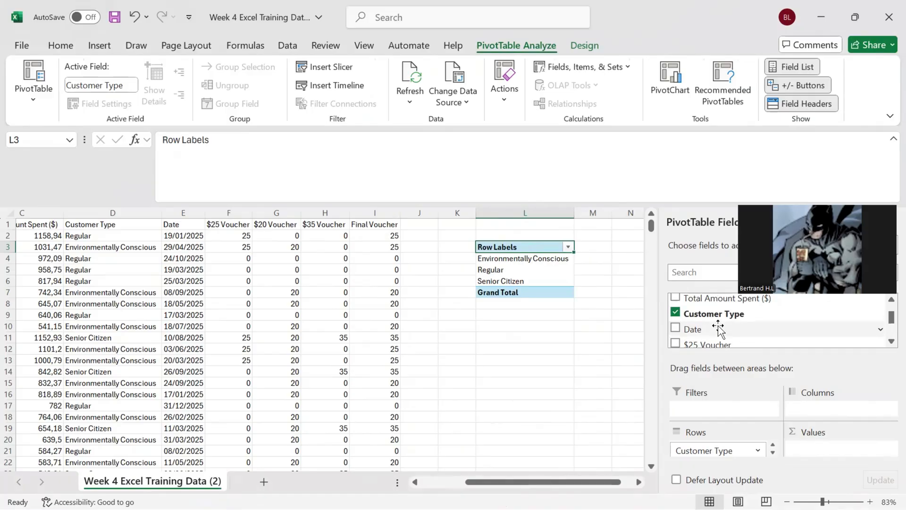
pyautogui.moveTo(718, 345); pyautogui.dragTo(812, 449)
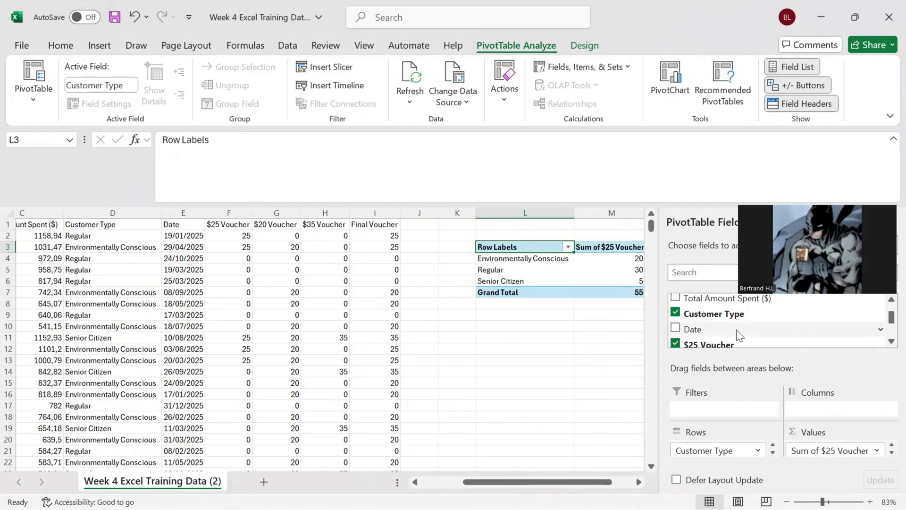
pyautogui.moveTo(887, 319); pyautogui.dragTo(888, 323)
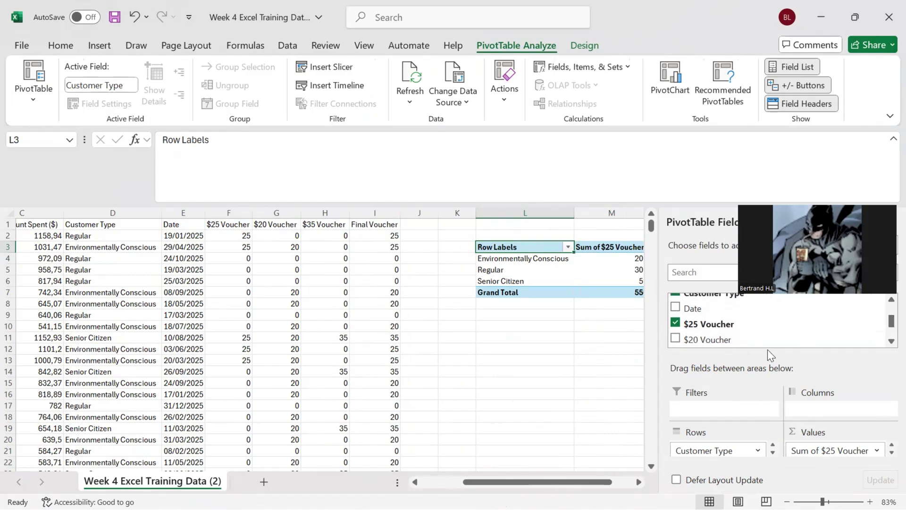
pyautogui.moveTo(760, 340); pyautogui.dragTo(843, 454)
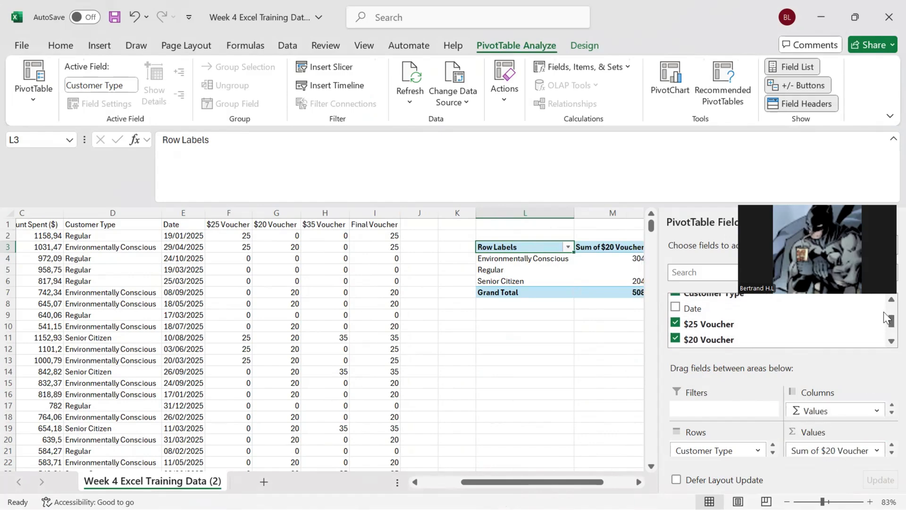
pyautogui.moveTo(890, 320); pyautogui.dragTo(888, 337)
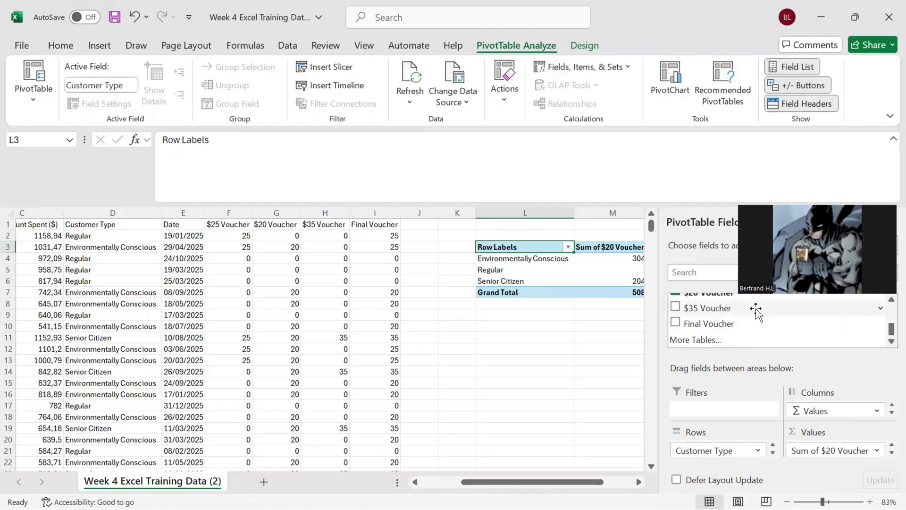
pyautogui.moveTo(755, 308); pyautogui.dragTo(826, 451)
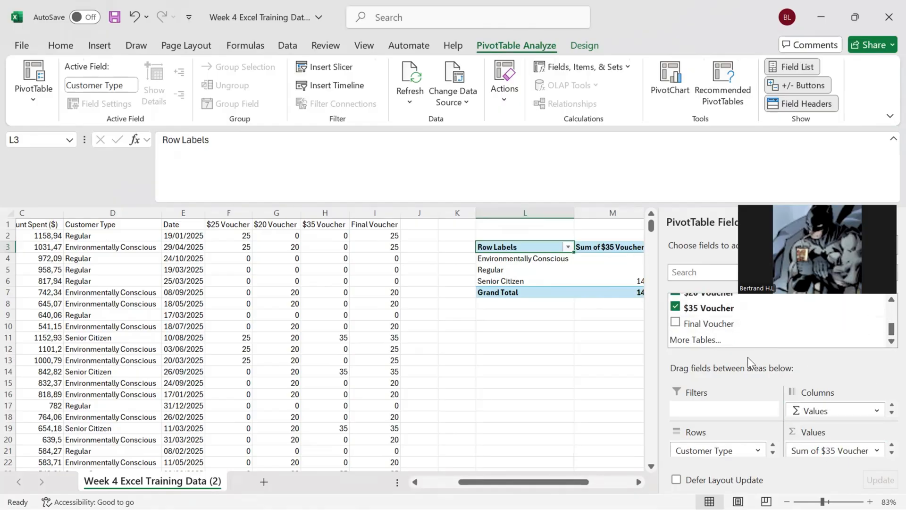
pyautogui.moveTo(718, 321); pyautogui.dragTo(821, 454)
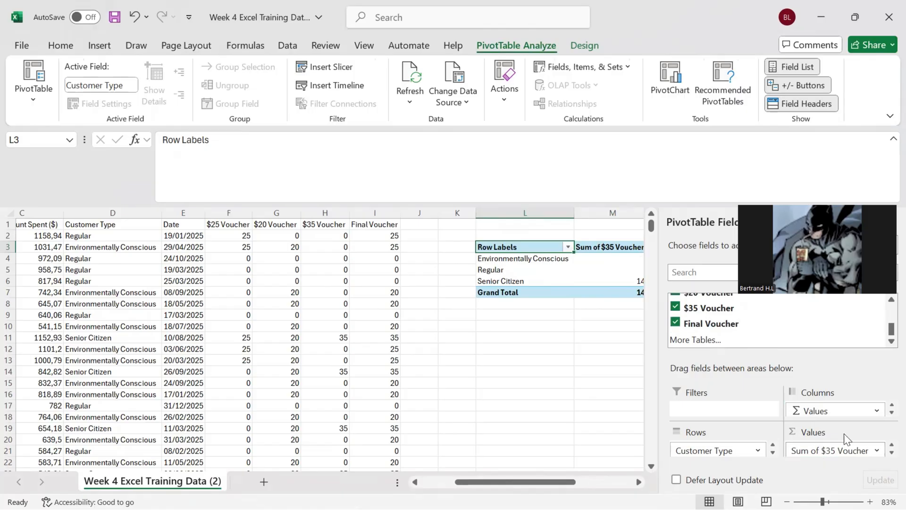
# Step: Summarize the $35 Voucher value field in the PivotTable by Average
pyautogui.click(868, 451)
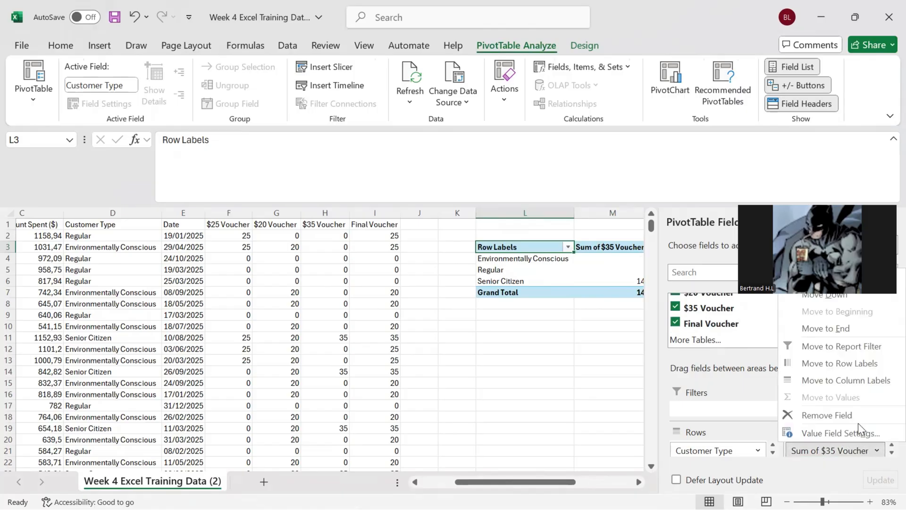
pyautogui.click(840, 433)
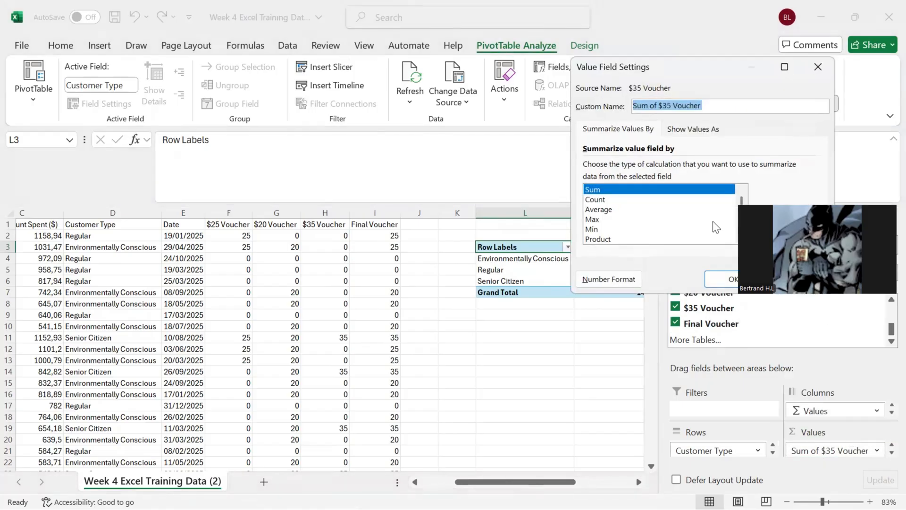
pyautogui.click(705, 219)
pyautogui.click(702, 209)
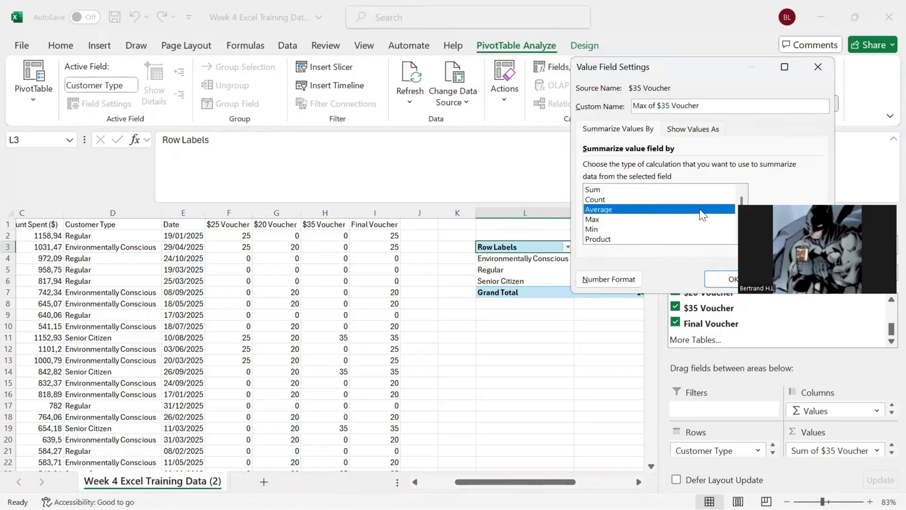
pyautogui.click(733, 279)
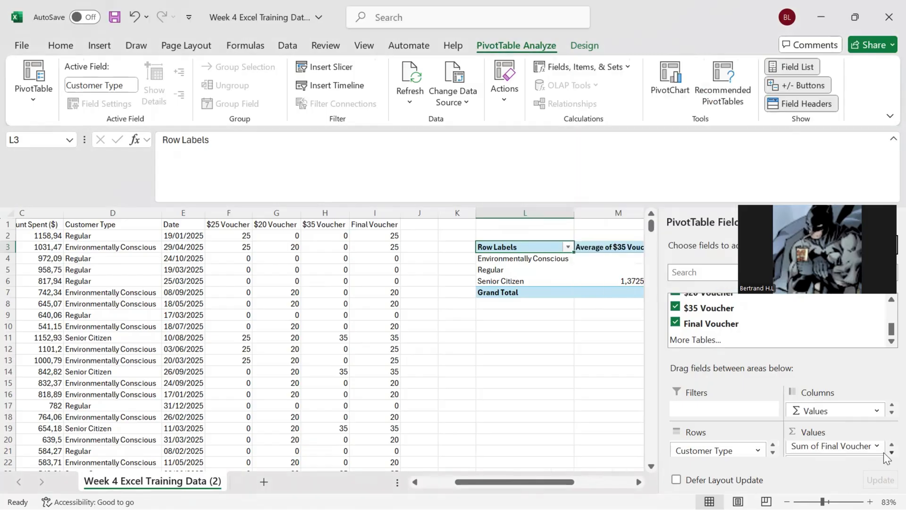
# Step: Change the Final Voucher value field's summary calculation in the PivotTable to Average
pyautogui.click(874, 447)
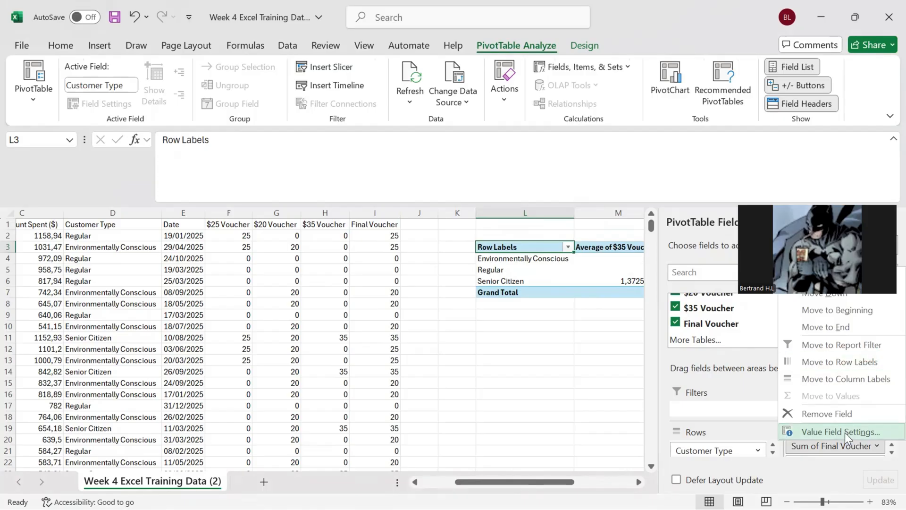
pyautogui.click(845, 432)
pyautogui.click(701, 210)
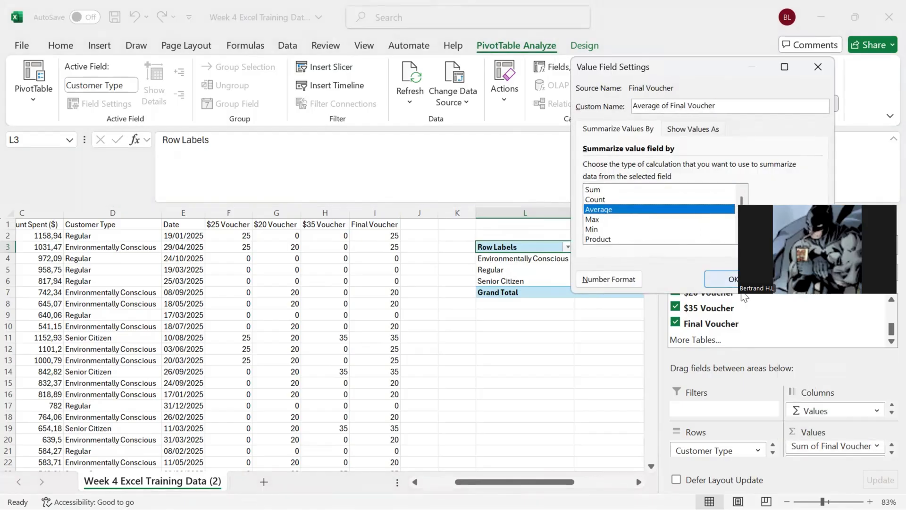
pyautogui.press('Return')
# Step: Set the $20 Voucher value field in the PivotTable to be summarized by Average
pyautogui.click(890, 452)
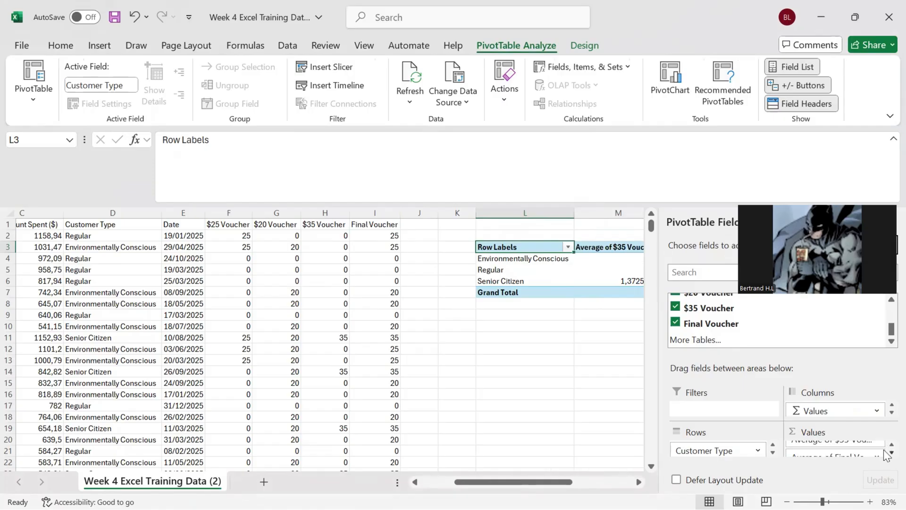
pyautogui.click(892, 452)
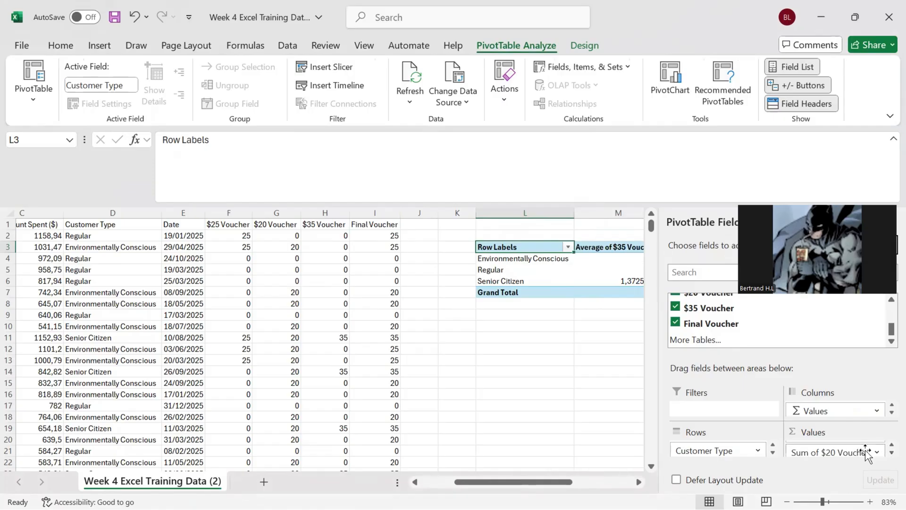
pyautogui.click(845, 452)
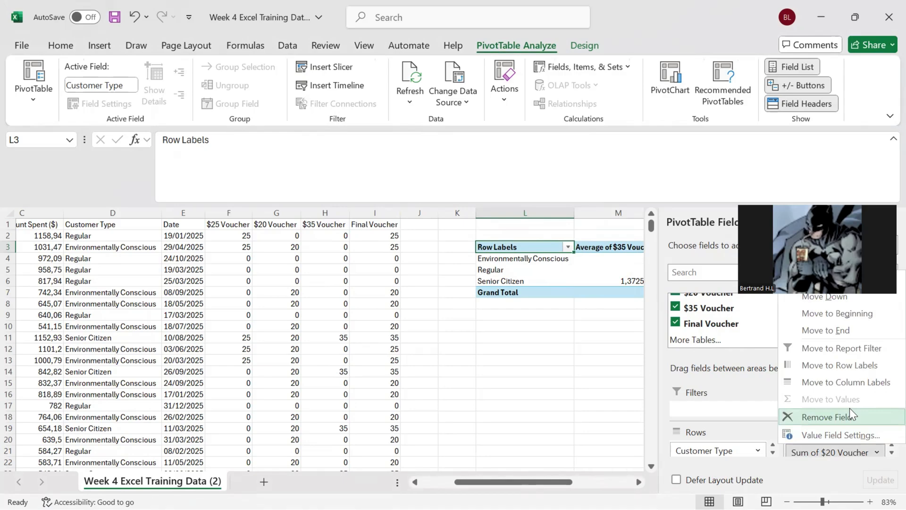
pyautogui.click(837, 433)
pyautogui.click(682, 208)
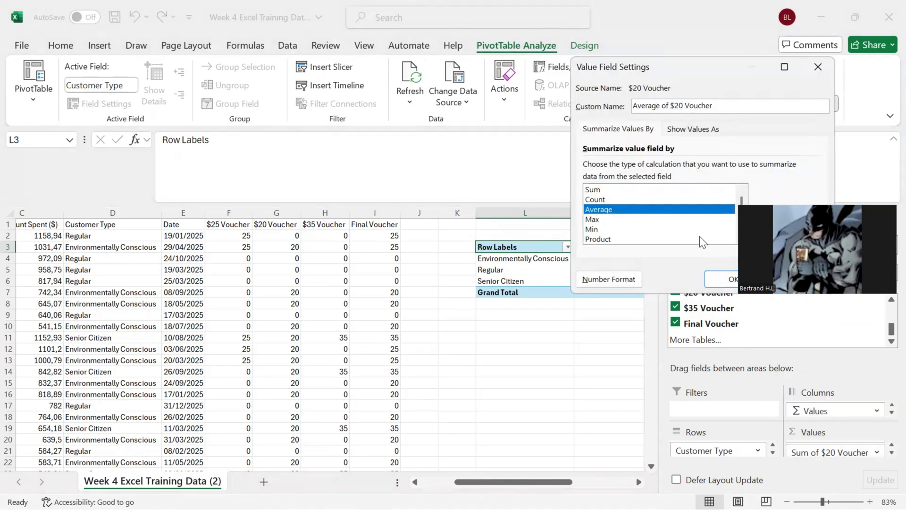
pyautogui.click(722, 279)
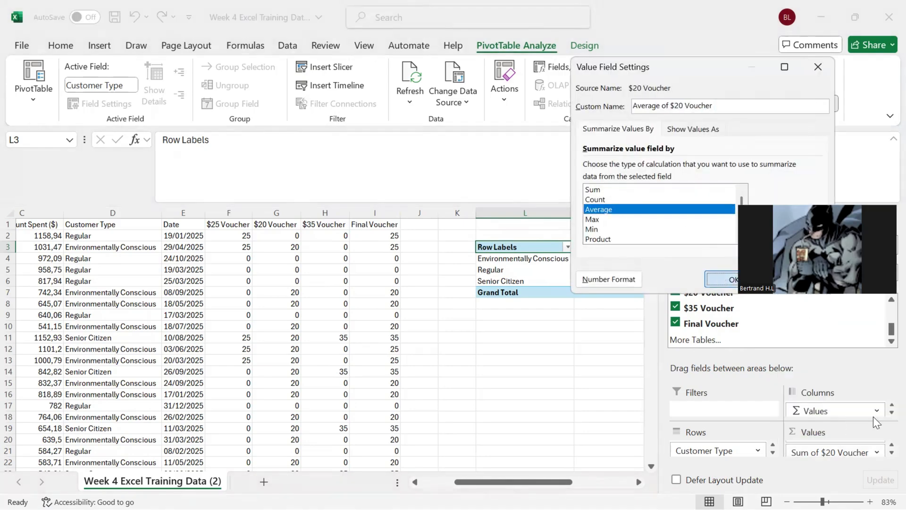
# Step: Summarize the $25 Voucher value field by Average and close the PivotTable field list to show the whole table
pyautogui.click(876, 449)
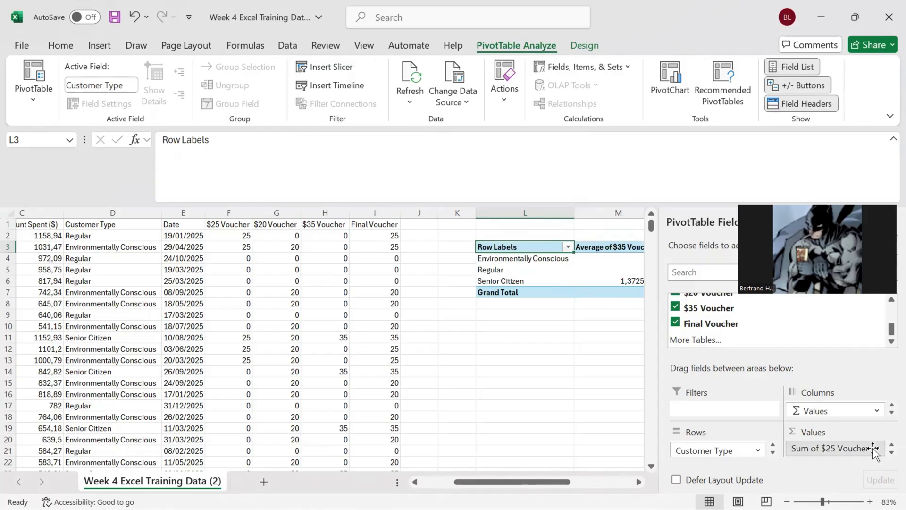
pyautogui.click(837, 429)
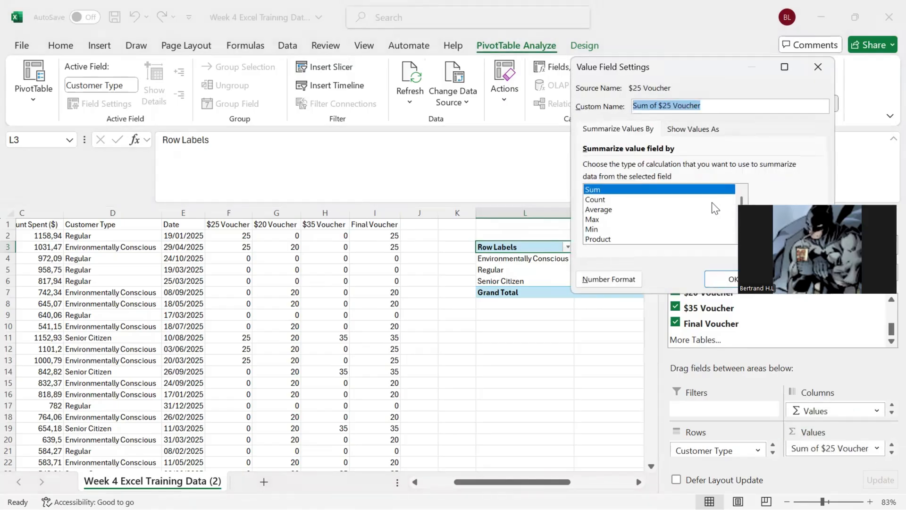
pyautogui.click(702, 210)
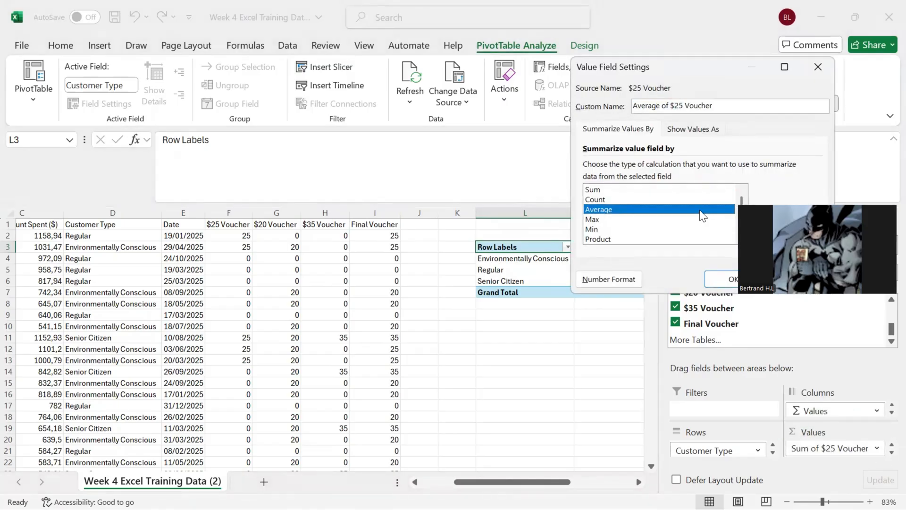
pyautogui.click(730, 281)
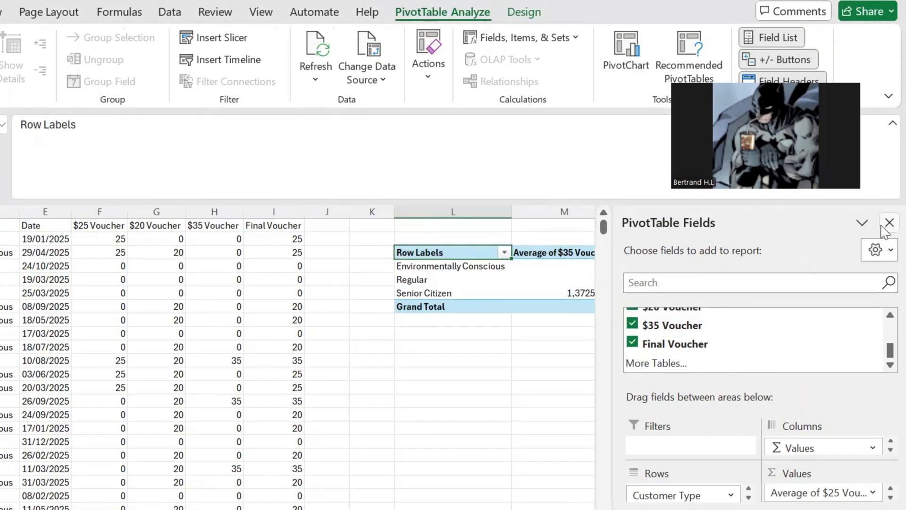
pyautogui.click(888, 224)
pyautogui.hscroll(3, 834, 359)
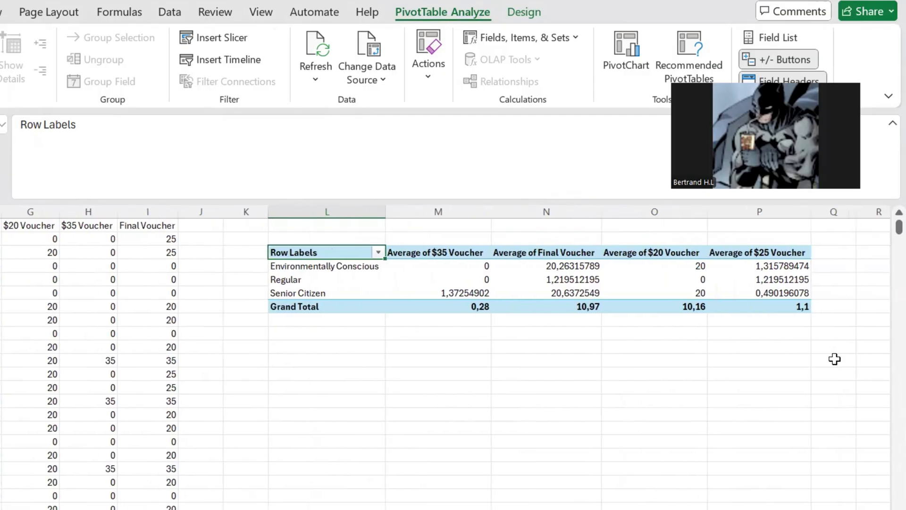